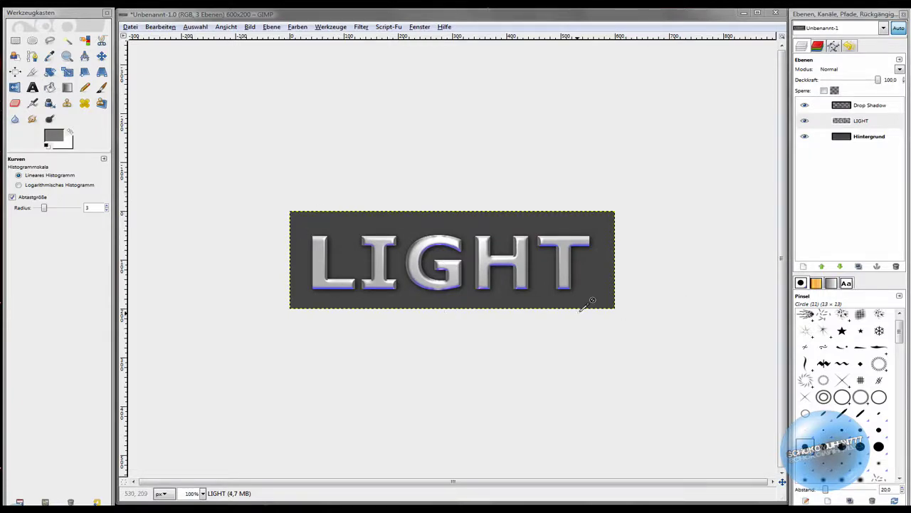
# Start a new image from Datei > Neu, sized 600 × 200 pixels
pyautogui.click(129, 27)
pyautogui.click(157, 40)
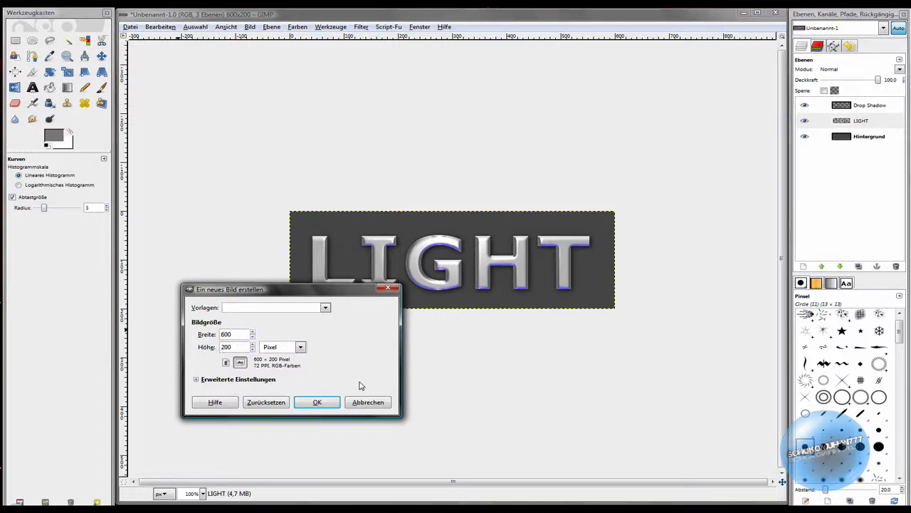
# Create the 600 × 200 image and move and enlarge its window
pyautogui.click(329, 404)
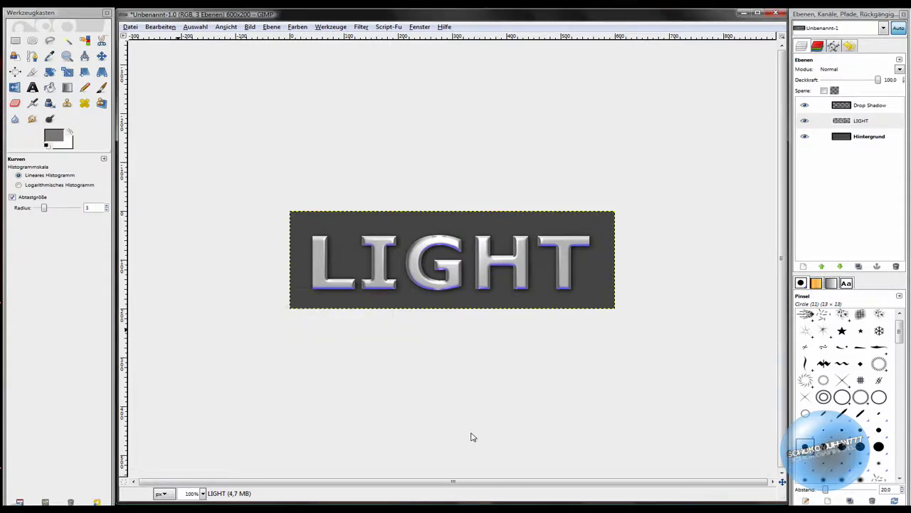
pyautogui.moveTo(219, 100); pyautogui.dragTo(249, 17)
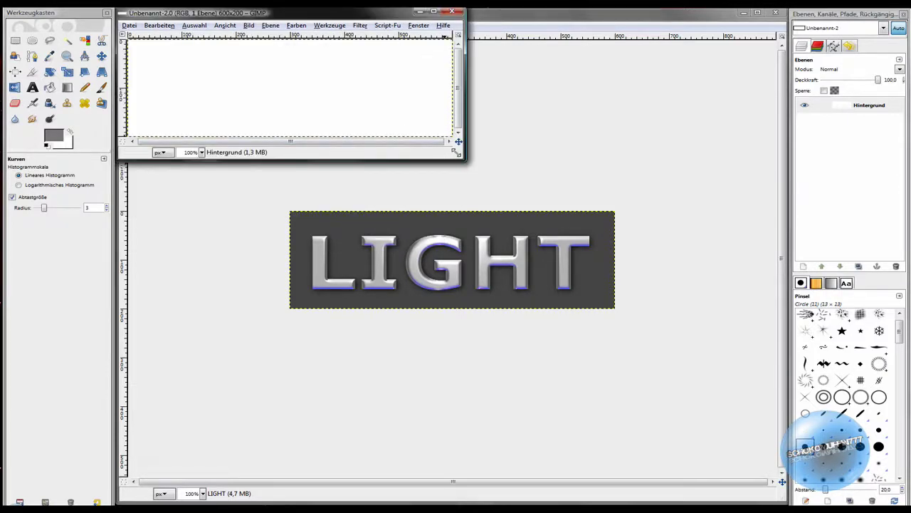
pyautogui.moveTo(456, 152); pyautogui.dragTo(778, 490)
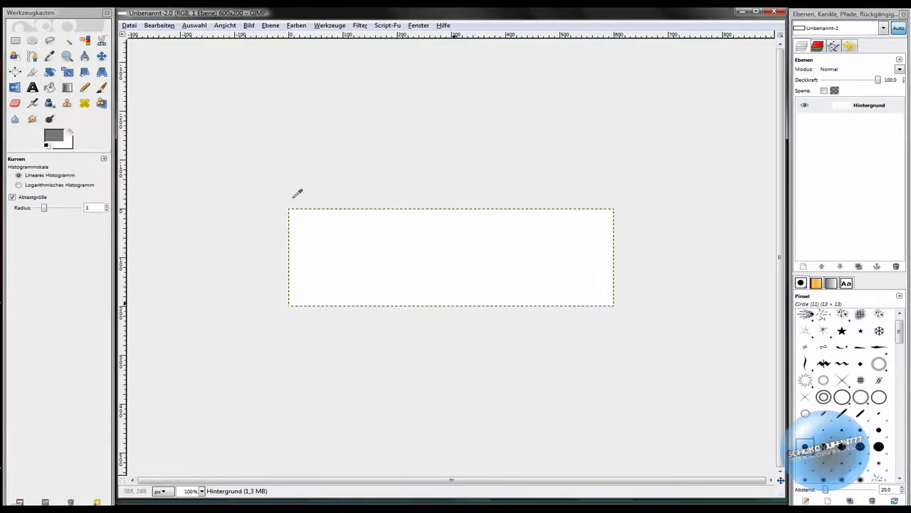
# Fill the whole canvas with dark grey 505050 using Bucket Fill
pyautogui.click(57, 137)
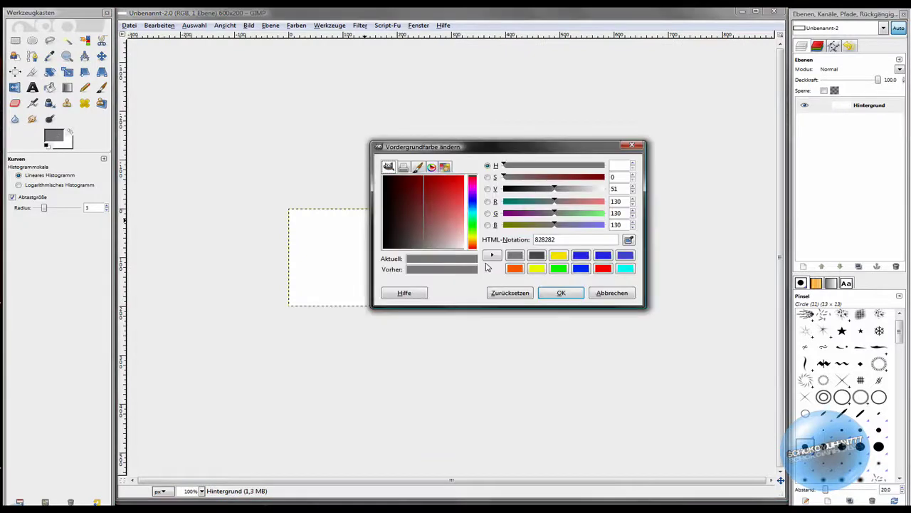
pyautogui.click(537, 255)
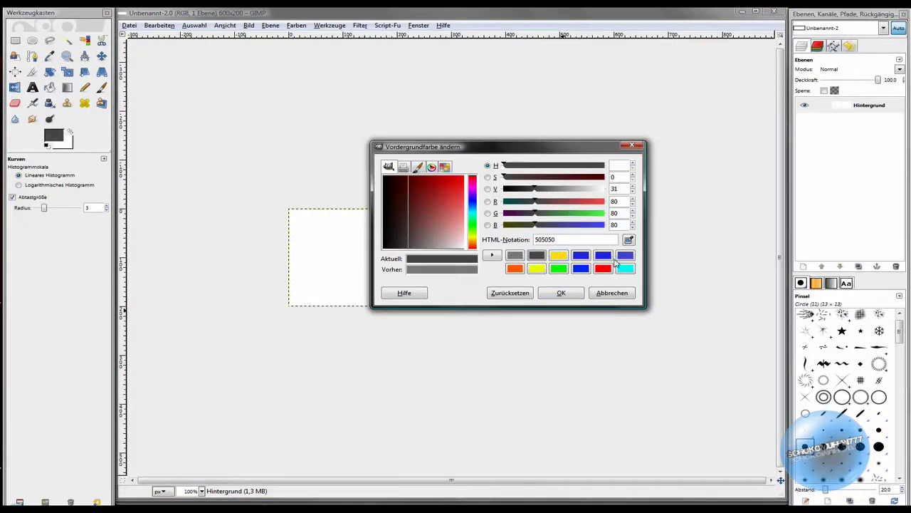
pyautogui.click(561, 292)
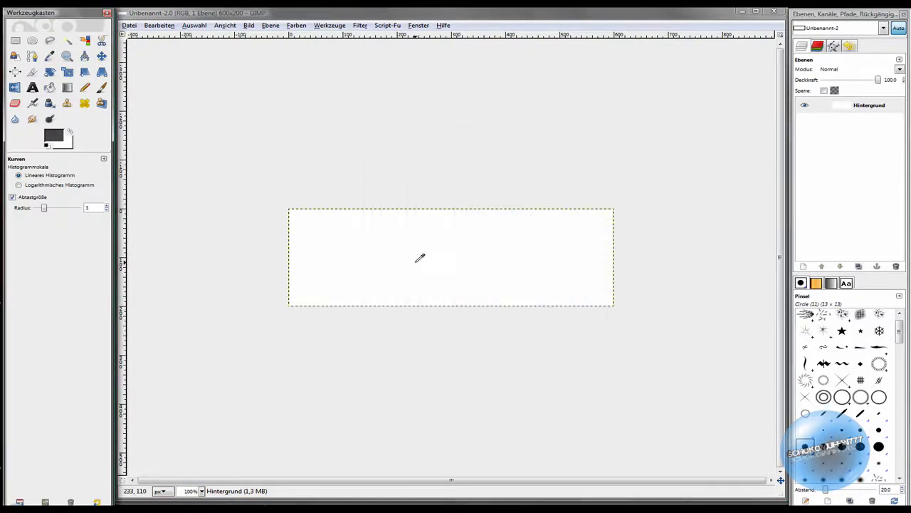
pyautogui.click(49, 87)
pyautogui.click(425, 227)
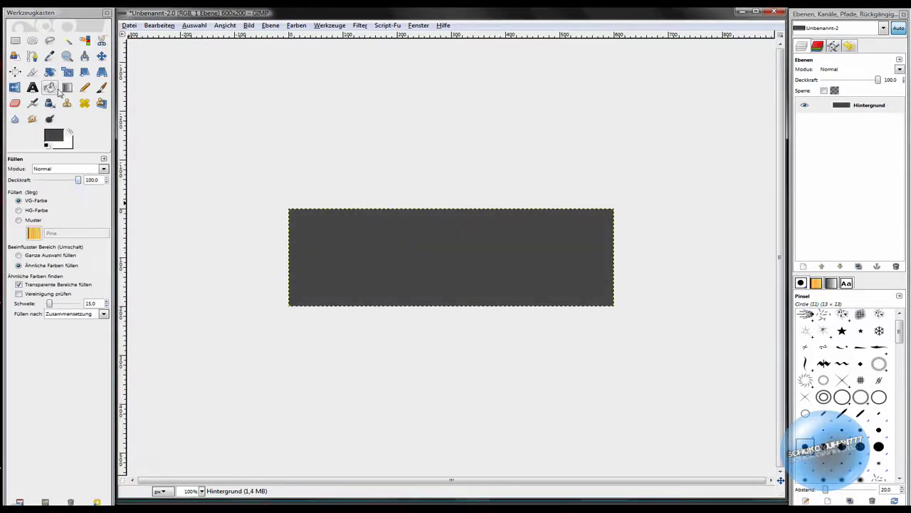
# Choose the Text tool with light grey 828282 as the text colour
pyautogui.click(31, 87)
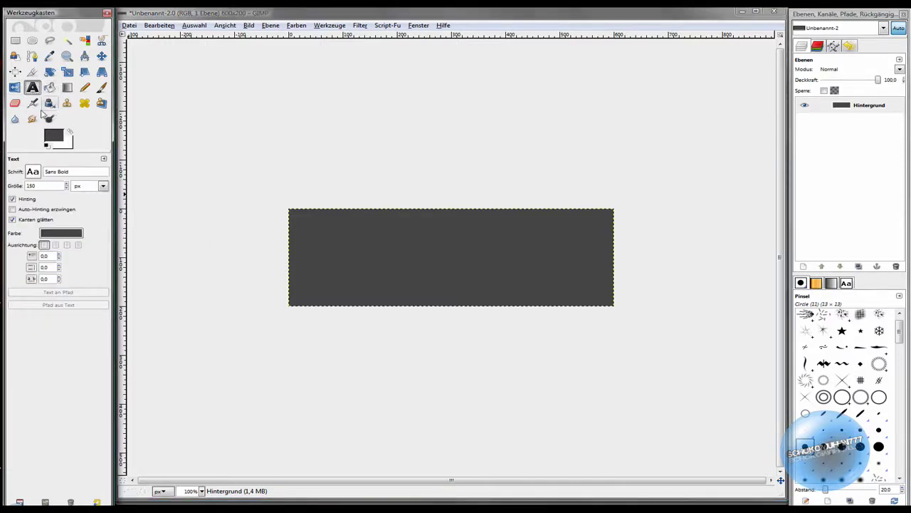
pyautogui.click(59, 234)
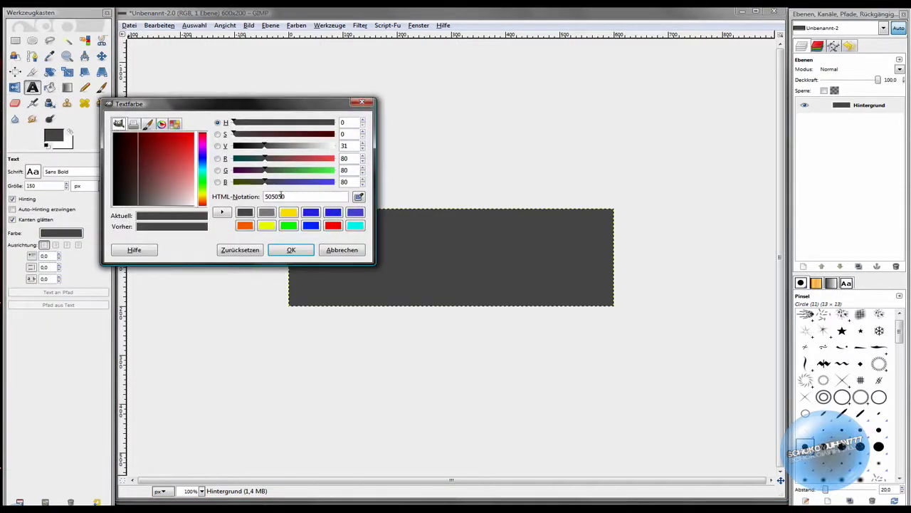
pyautogui.click(265, 213)
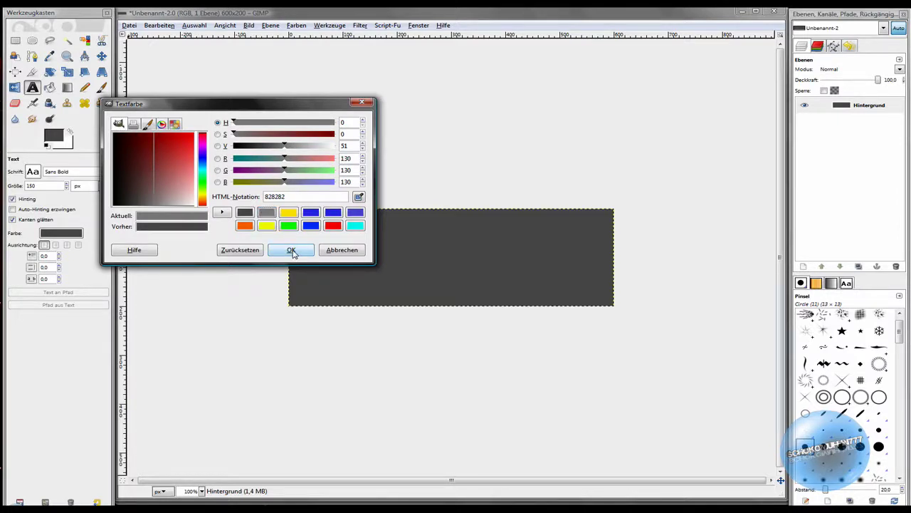
pyautogui.click(292, 250)
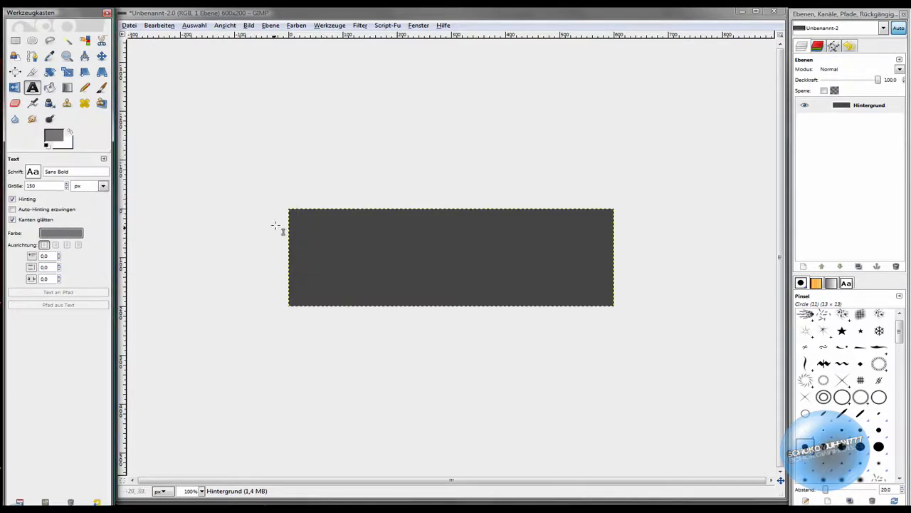
# Type LIGHT in a text box across the banner, fitting the box and shifting it right
pyautogui.moveTo(287, 214); pyautogui.dragTo(630, 297)
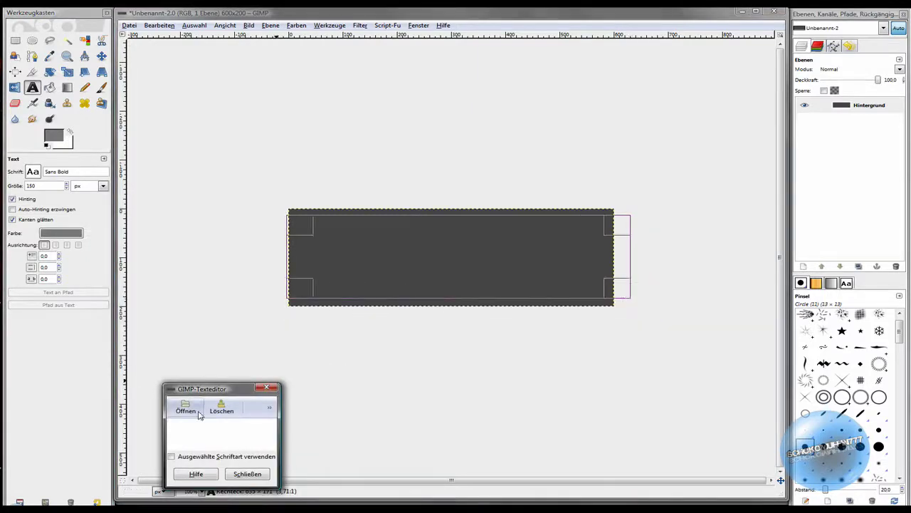
pyautogui.moveTo(212, 391); pyautogui.dragTo(222, 234)
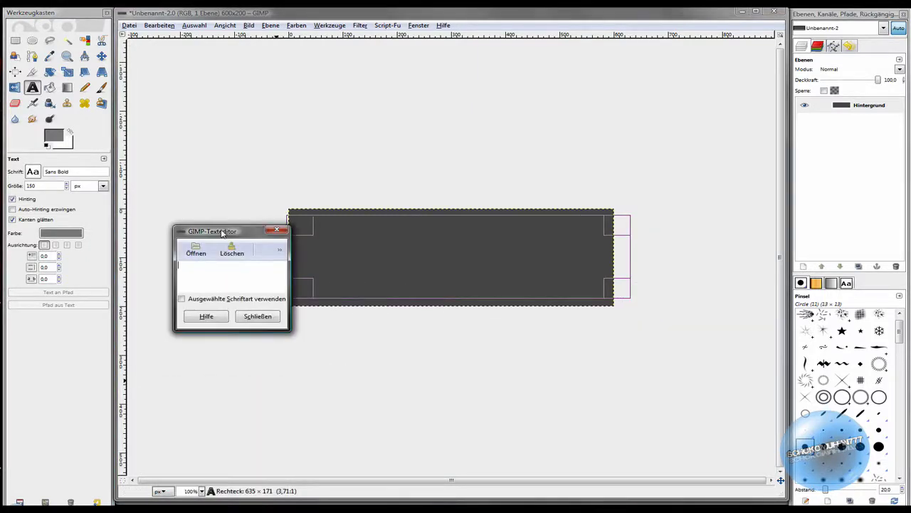
pyautogui.write('LIGHT')
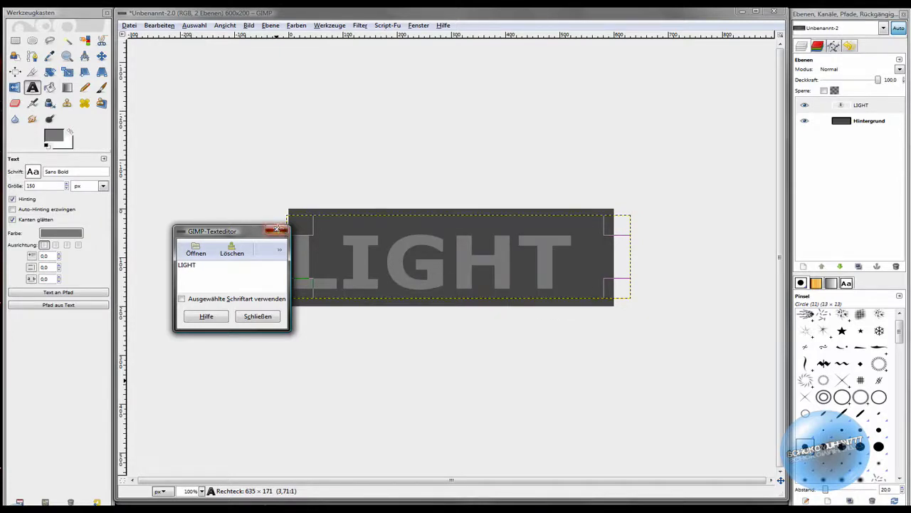
pyautogui.click(277, 228)
pyautogui.moveTo(626, 262); pyautogui.dragTo(588, 259)
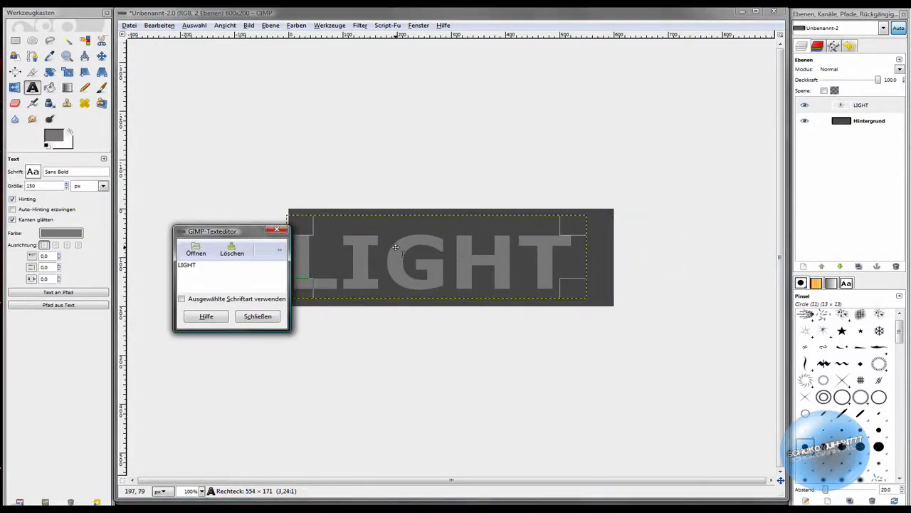
pyautogui.moveTo(395, 247); pyautogui.dragTo(391, 256)
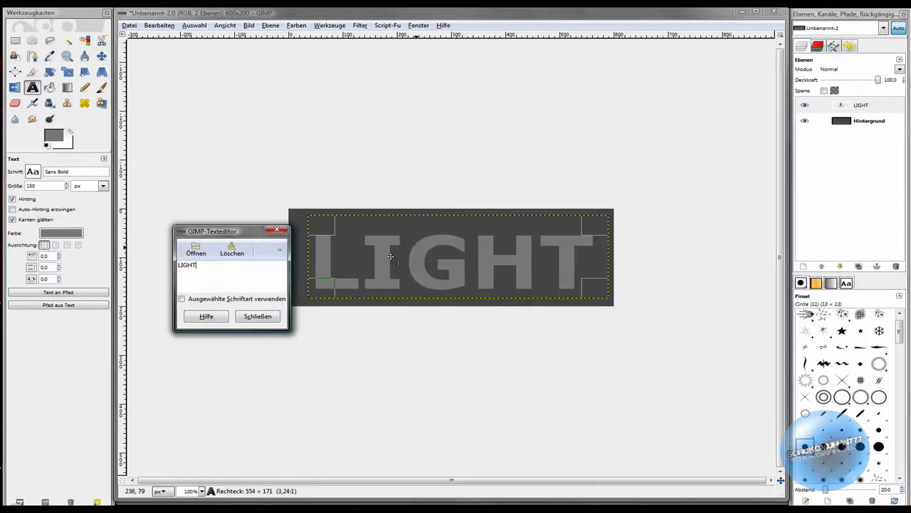
pyautogui.click(258, 315)
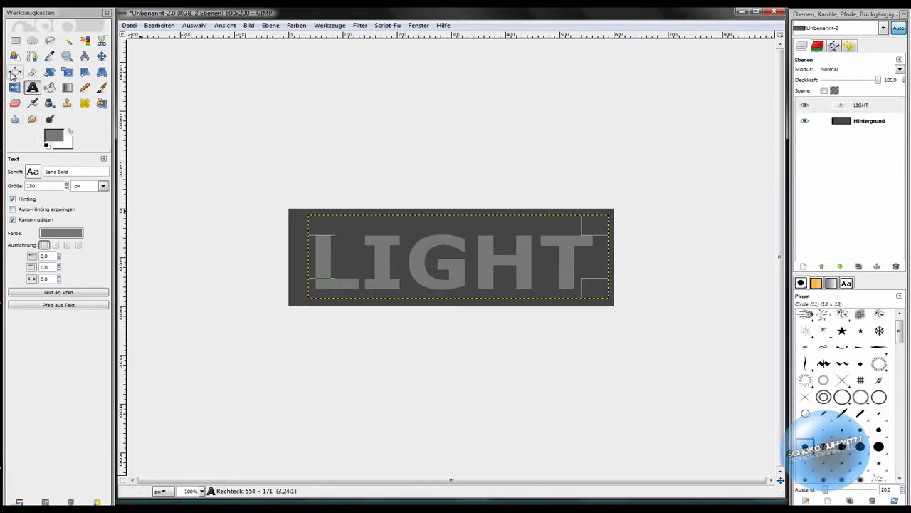
# Align the LIGHT layer to the vertical and horizontal centre of the image
pyautogui.click(14, 72)
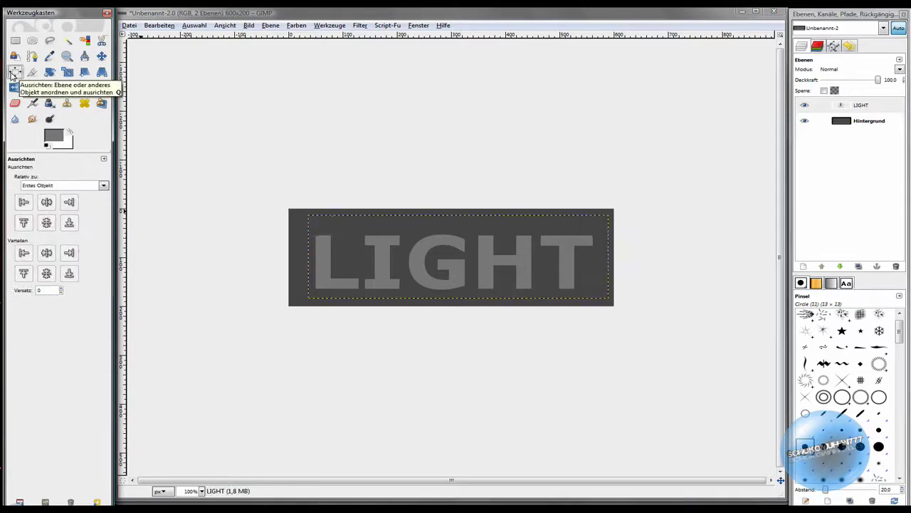
pyautogui.click(413, 257)
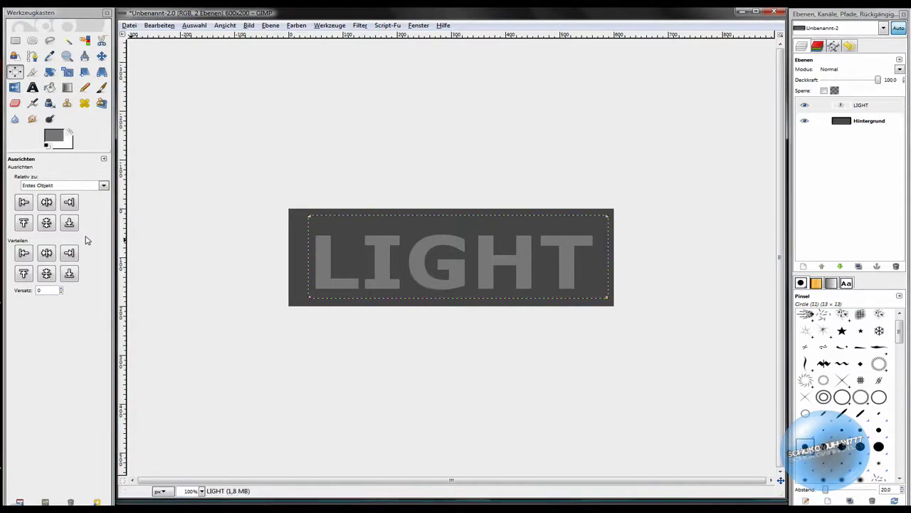
pyautogui.click(46, 222)
pyautogui.click(47, 253)
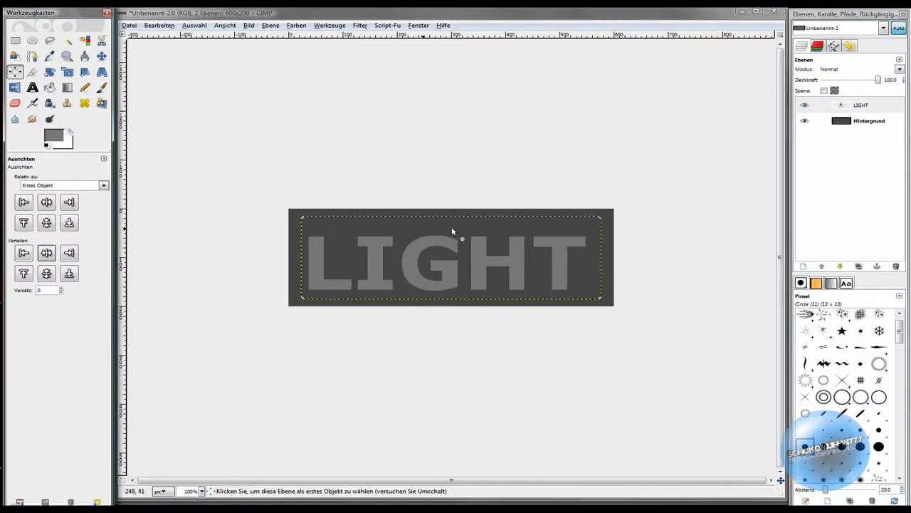
# Select the LIGHT letters with Auswahl aus Alphakanal and switch the dock to Kanäle
pyautogui.rightClick(848, 106)
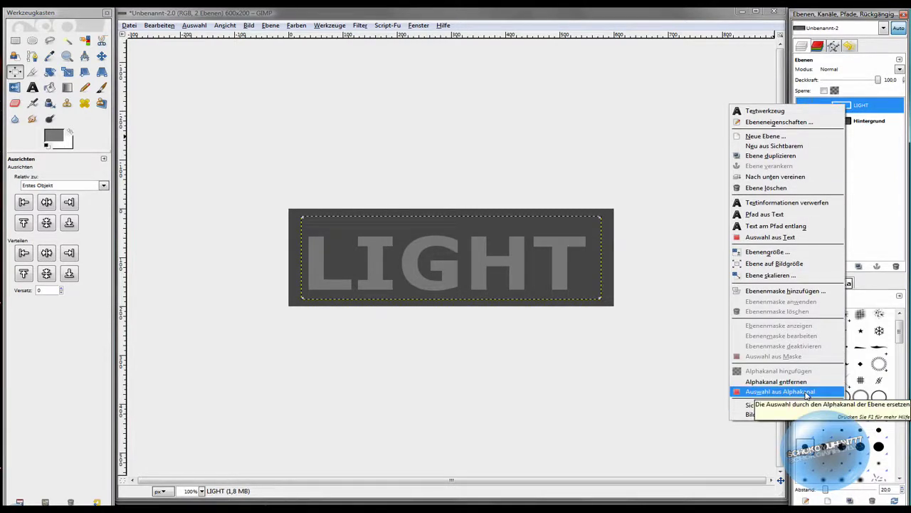
pyautogui.click(806, 392)
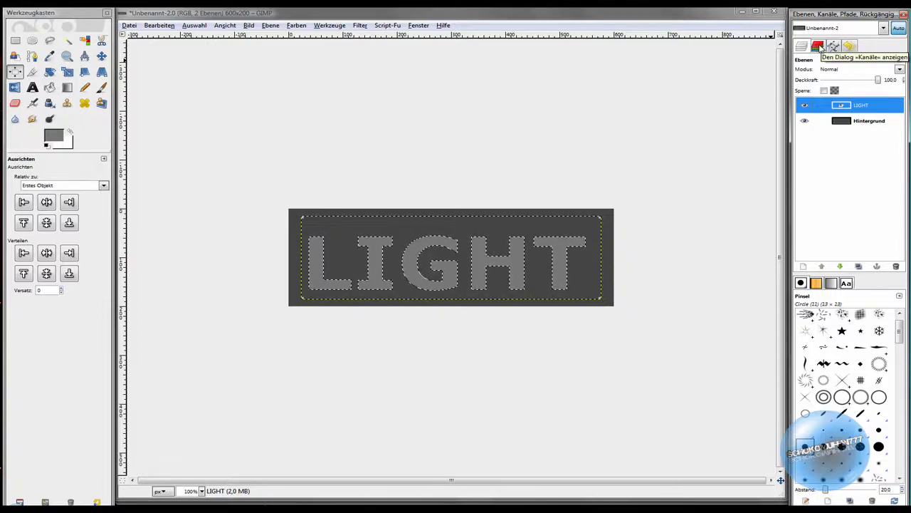
pyautogui.click(819, 47)
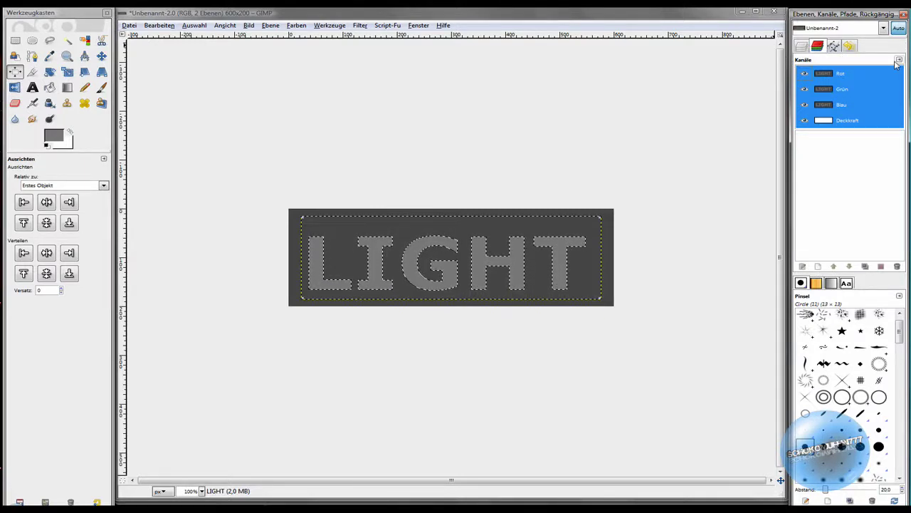
pyautogui.click(899, 61)
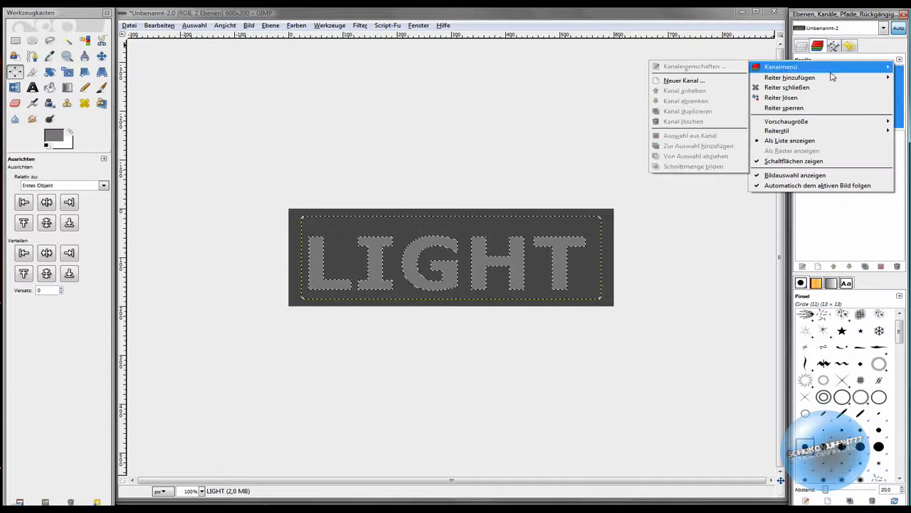
pyautogui.moveTo(790, 77)
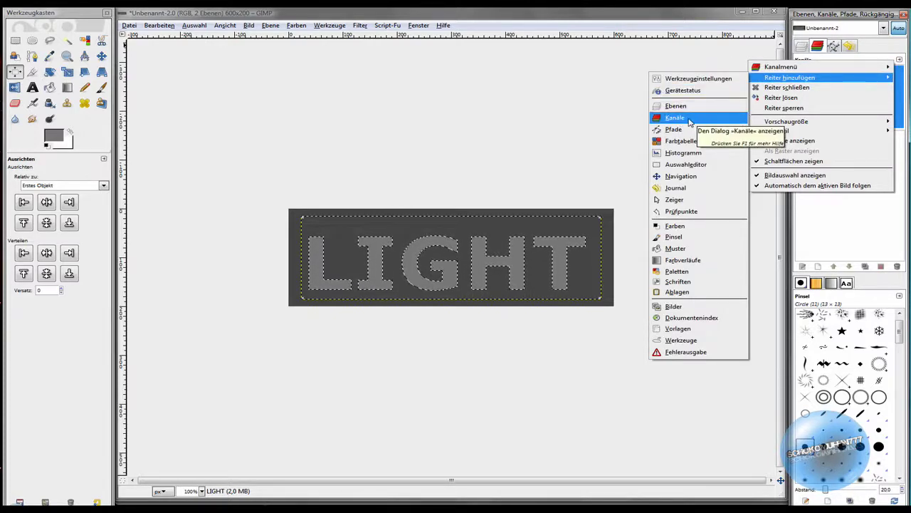
pyautogui.click(833, 242)
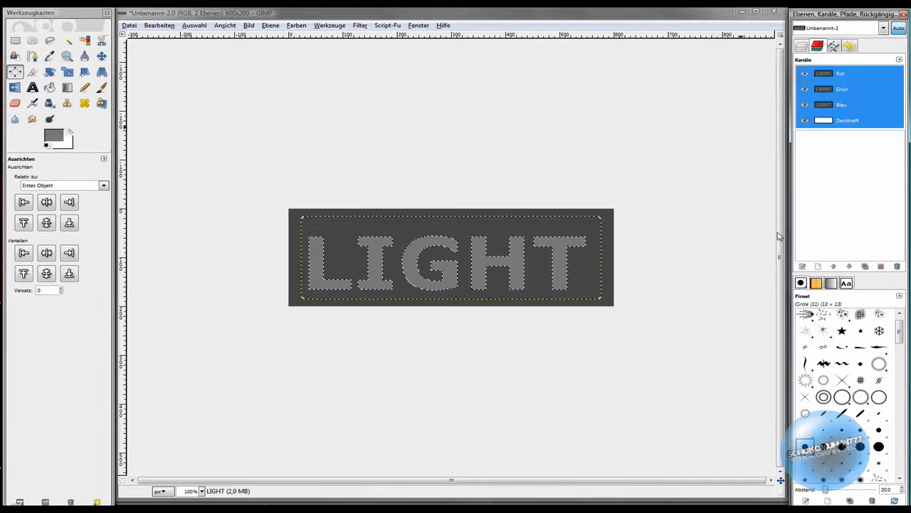
# Add a channel named tiefen initialised from the letter selection
pyautogui.click(820, 268)
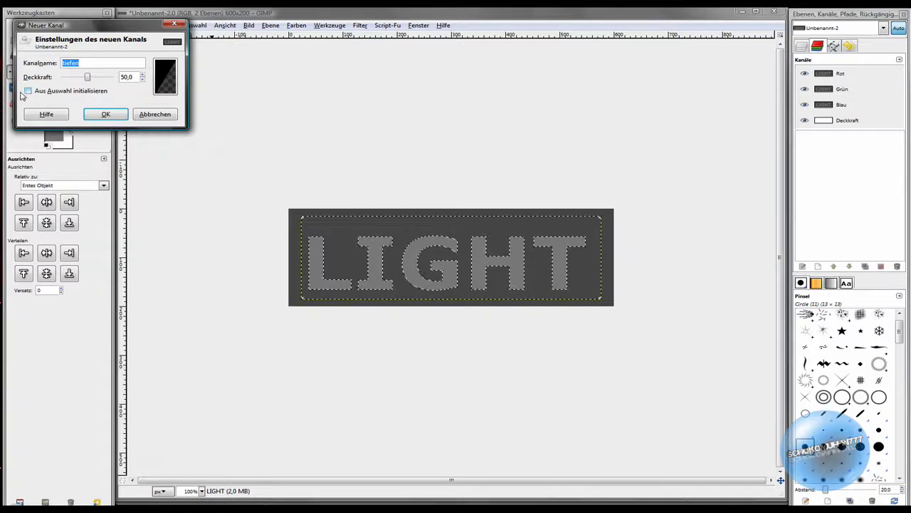
pyautogui.click(31, 94)
pyautogui.click(105, 114)
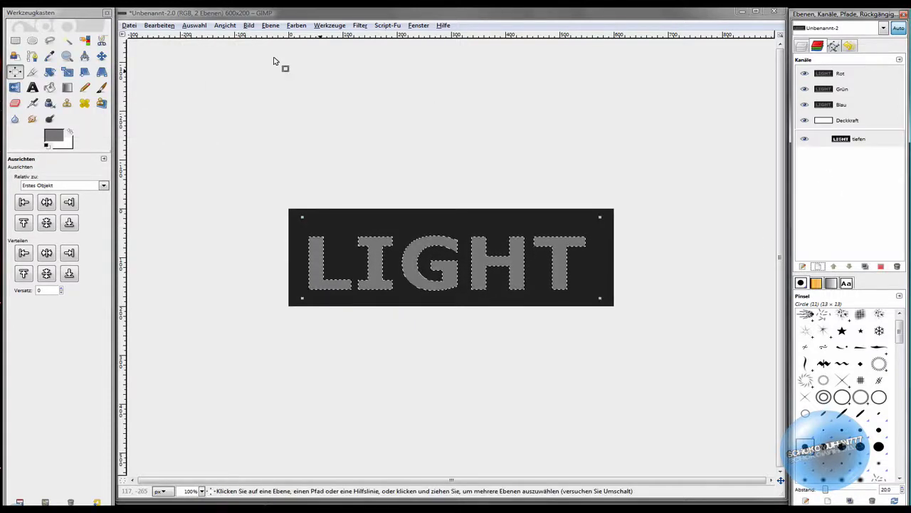
pyautogui.click(360, 25)
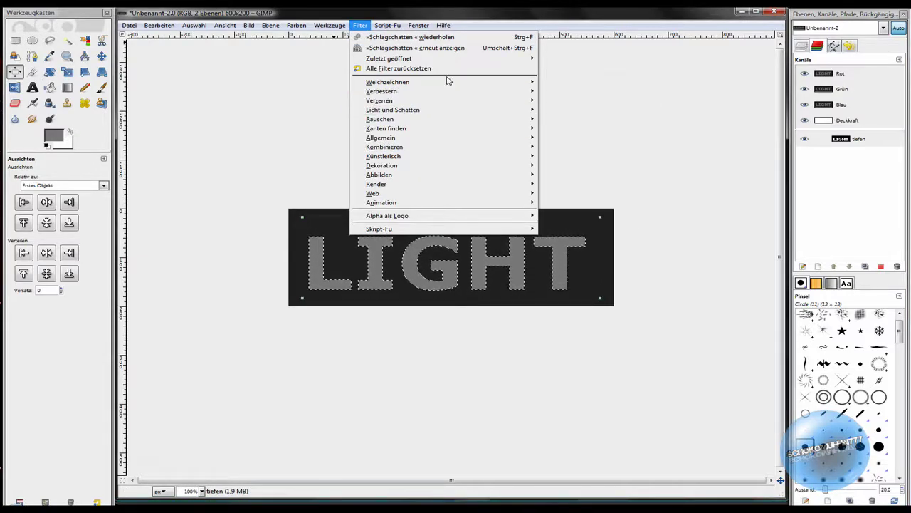
pyautogui.moveTo(388, 82)
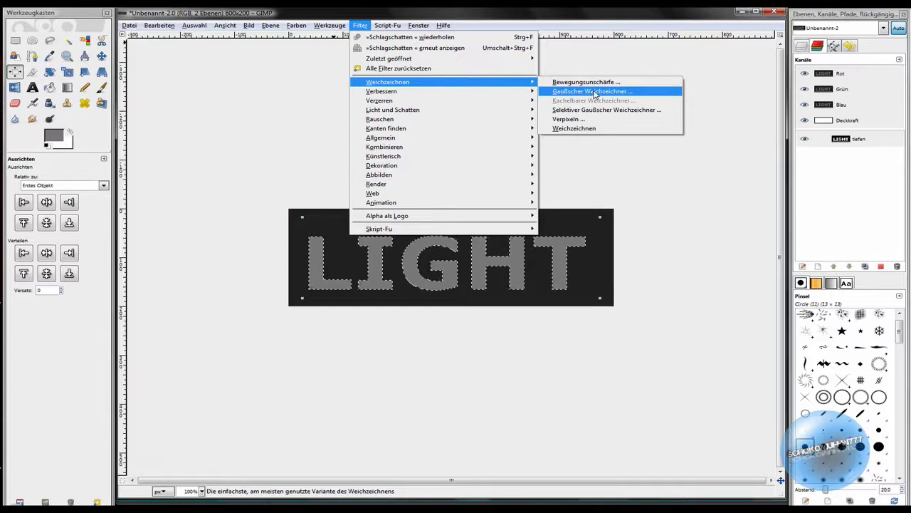
# Gaussian-blur the tiefen channel at radius 8, then again at radius 5
pyautogui.click(595, 93)
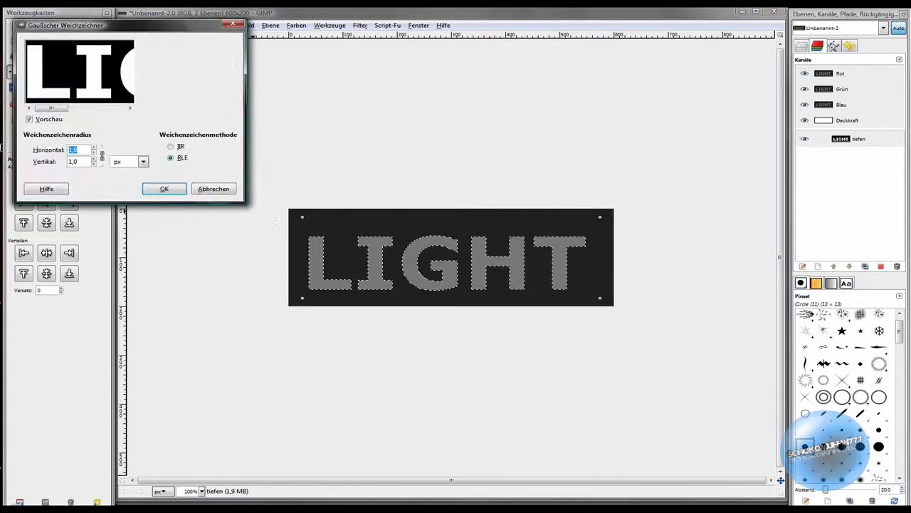
pyautogui.write('8')
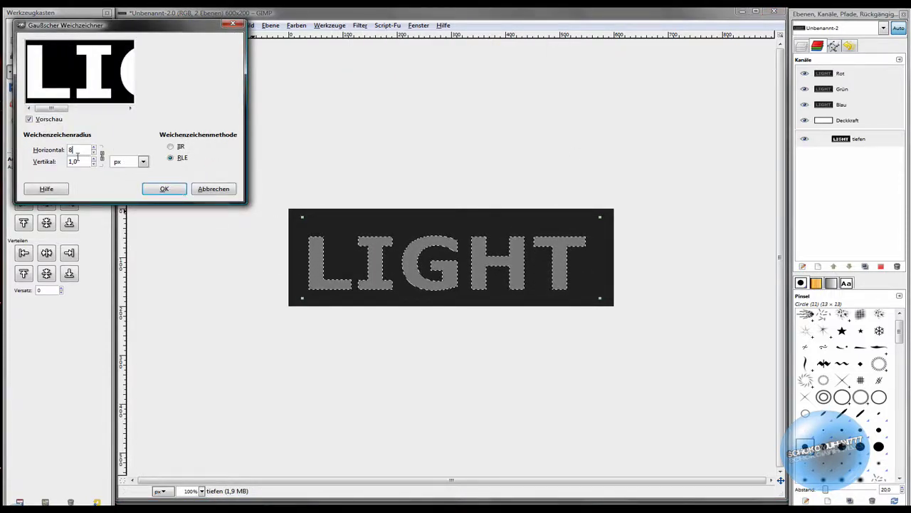
pyautogui.click(165, 189)
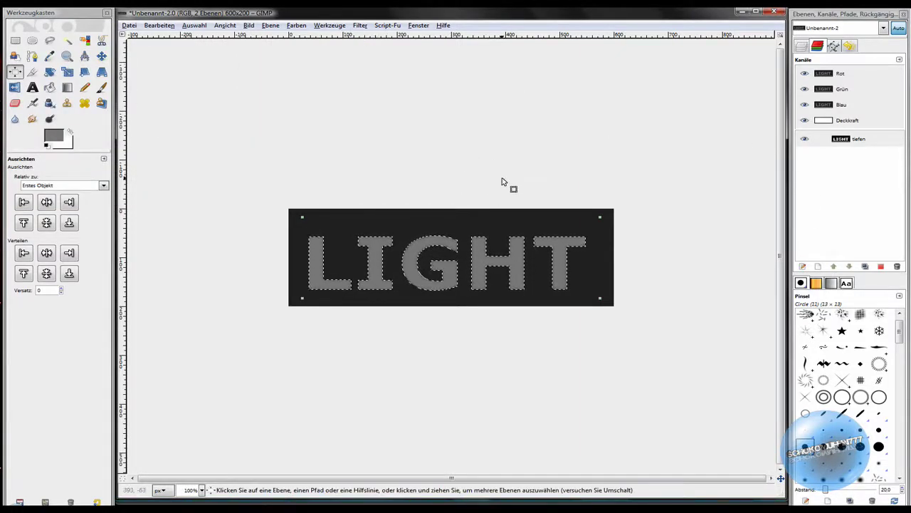
pyautogui.press('shift')
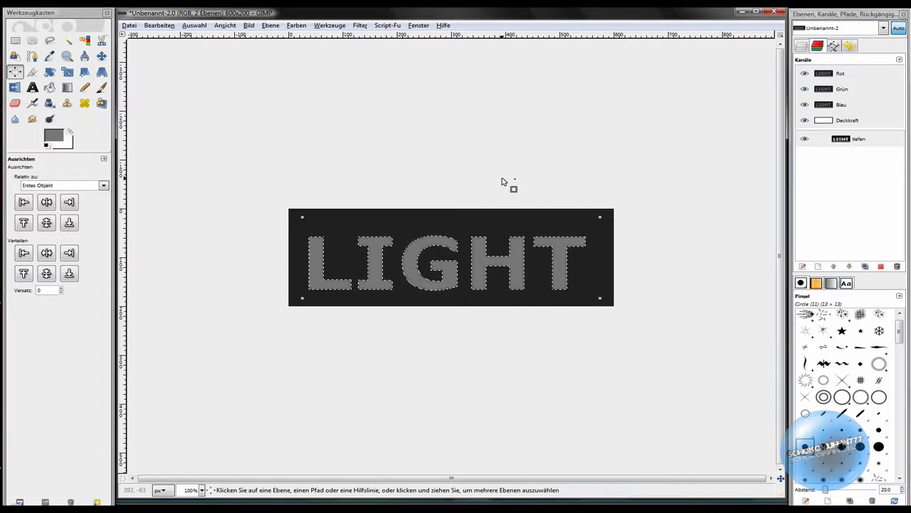
pyautogui.hotkey('ctrl', 'shift', 'f')
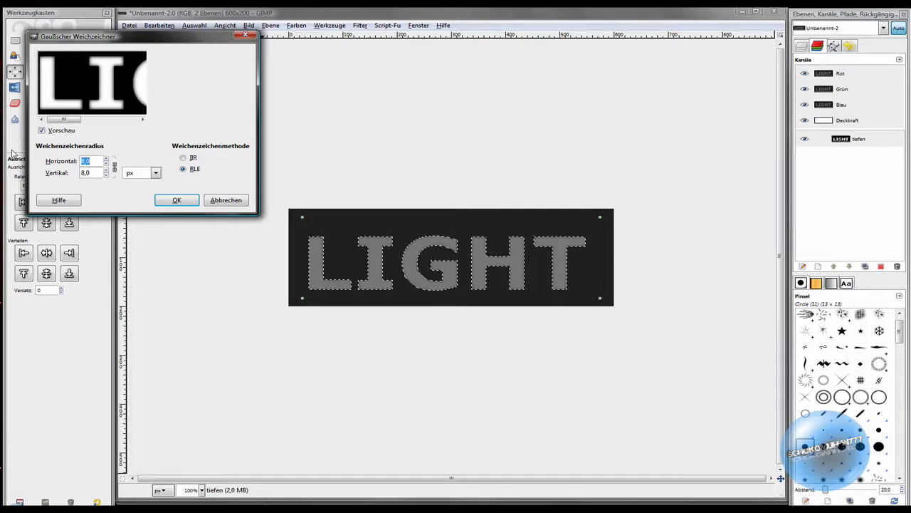
pyautogui.write('5')
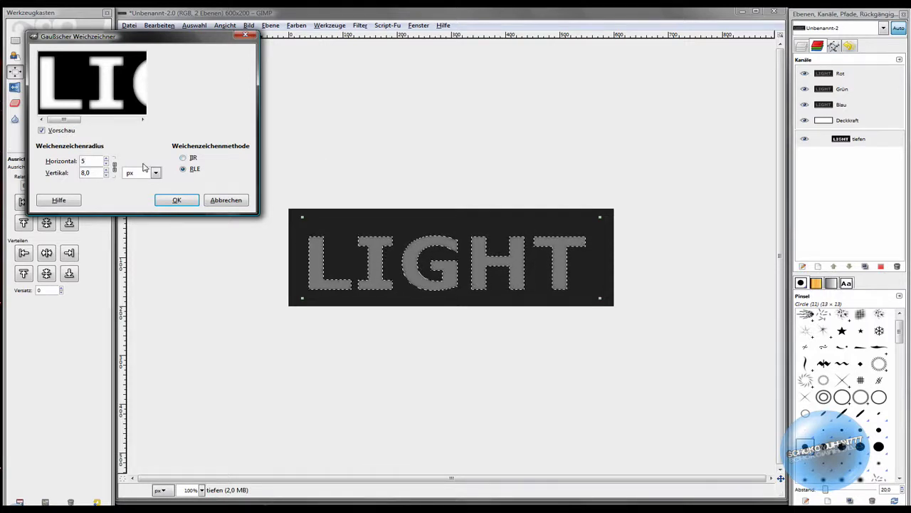
pyautogui.press('Tab')
pyautogui.click(182, 200)
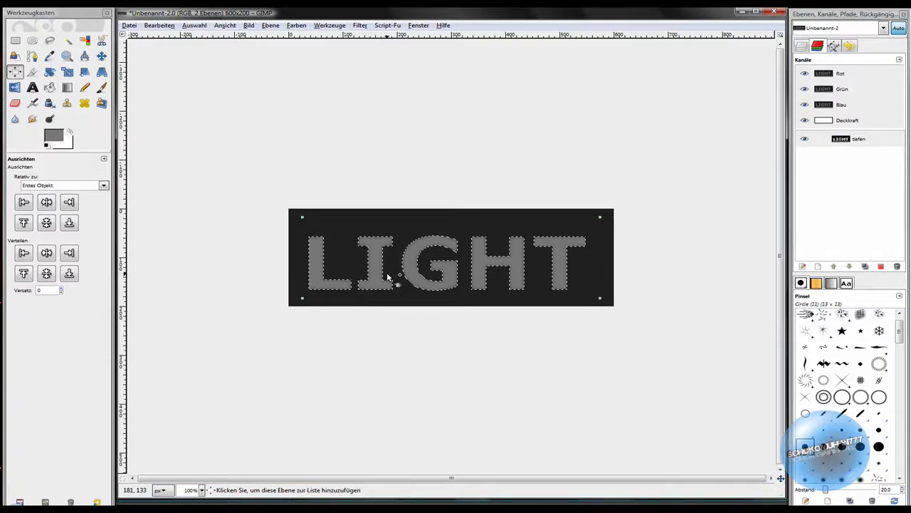
# Repeat the Gaussian blur on tiefen at radius 2, then at radius 1
pyautogui.hotkey('ctrl', 'shift', 'f')
pyautogui.doubleClick(113, 173)
pyautogui.write('2')
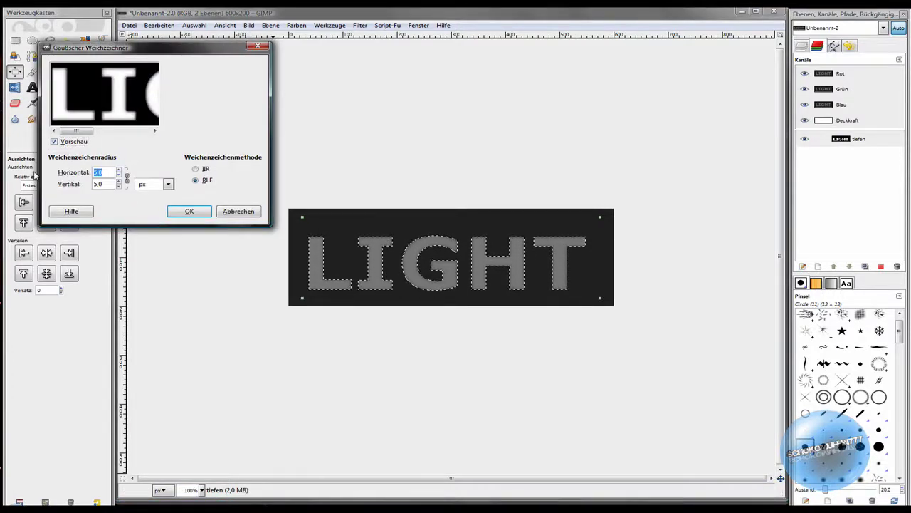
pyautogui.press('Tab')
pyautogui.click(190, 211)
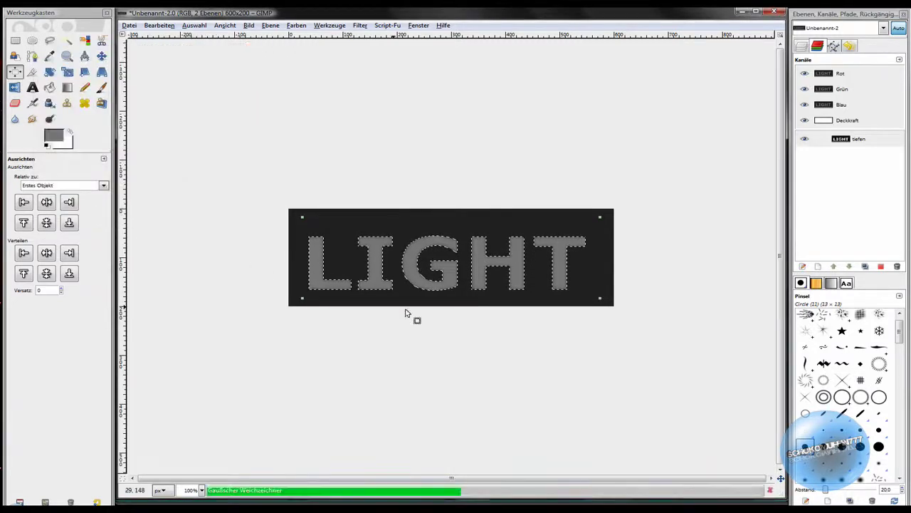
pyautogui.press('shift')
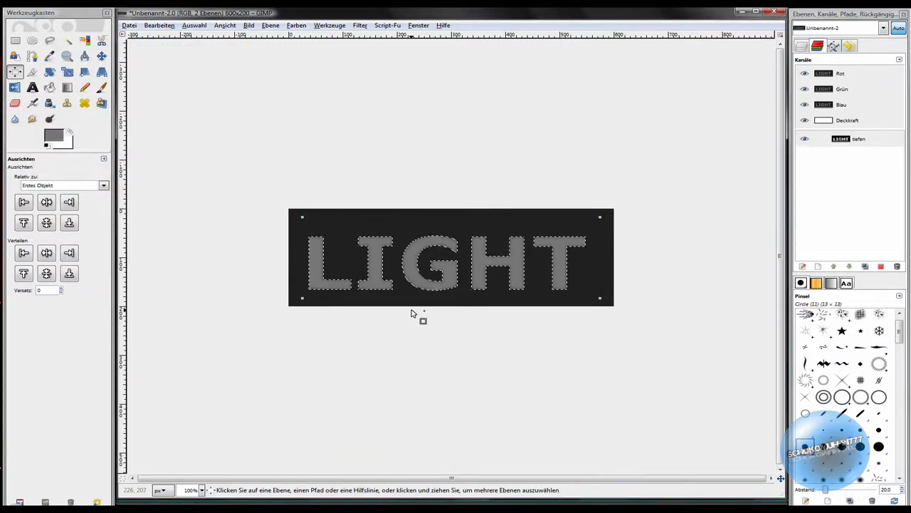
pyautogui.hotkey('shift', 'ctrl', 'f')
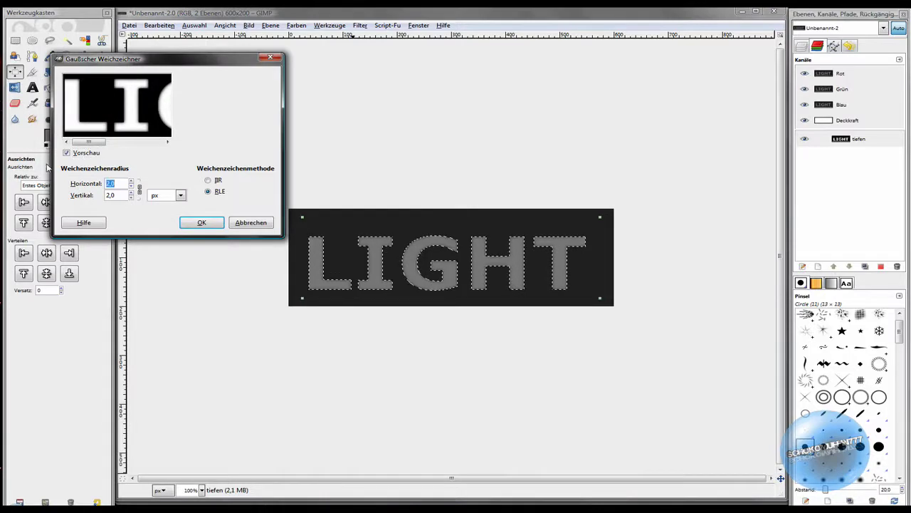
pyautogui.write('1')
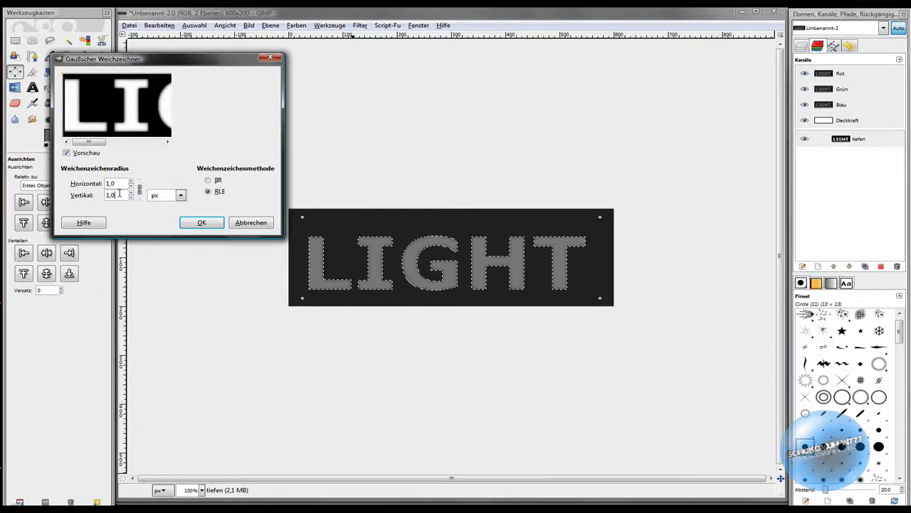
pyautogui.click(202, 222)
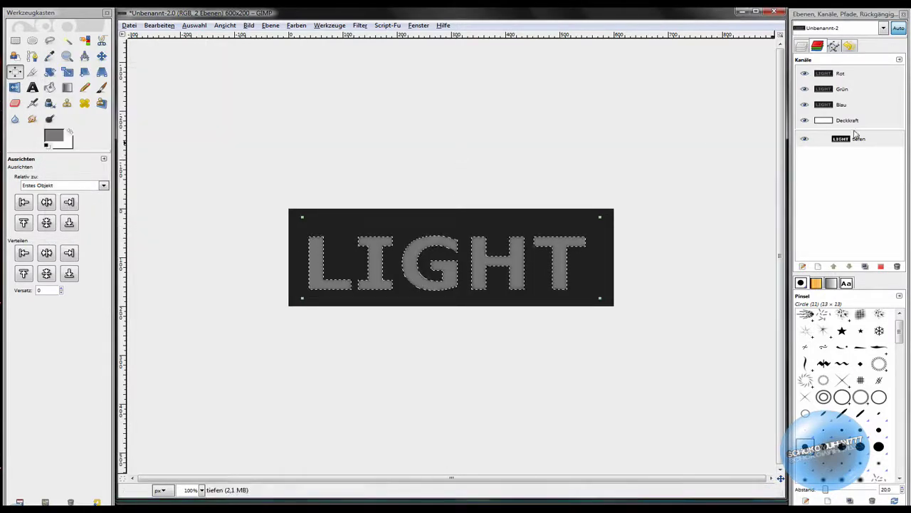
# Resize the LIGHT layer to the full 600 × 200 image size
pyautogui.click(802, 46)
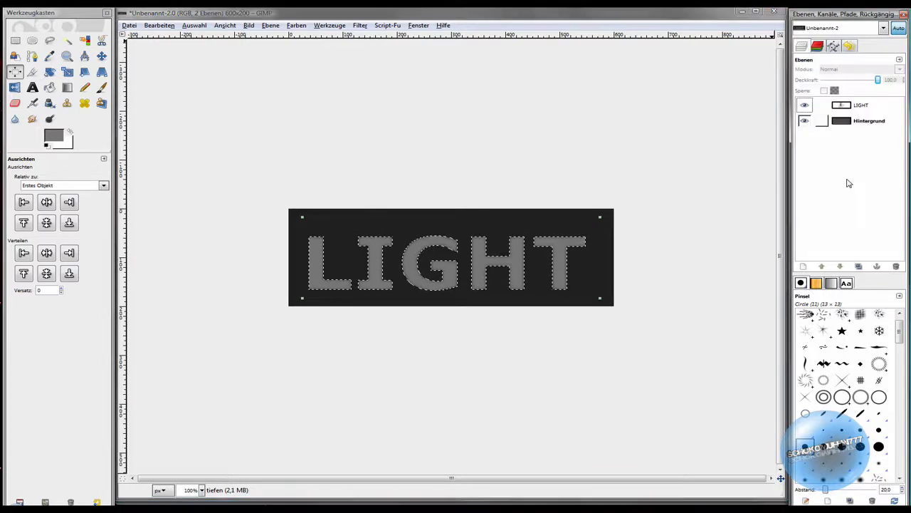
pyautogui.rightClick(849, 106)
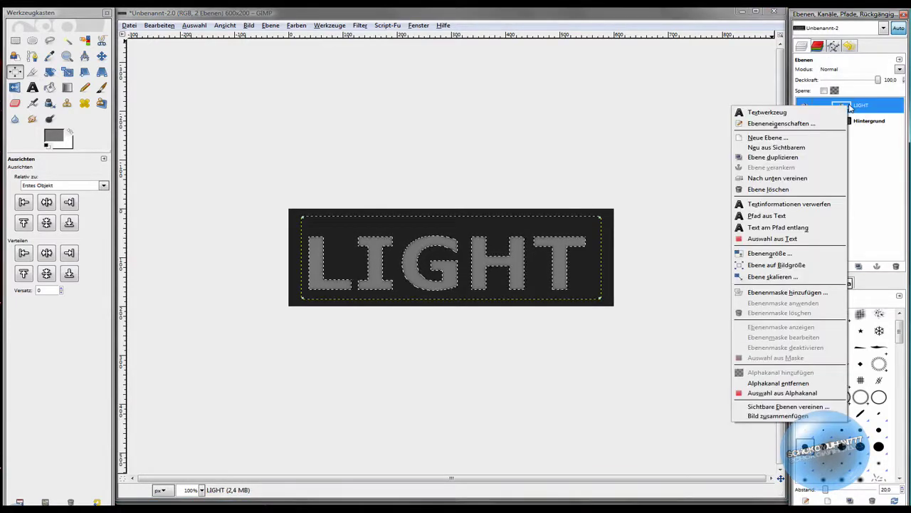
pyautogui.click(792, 265)
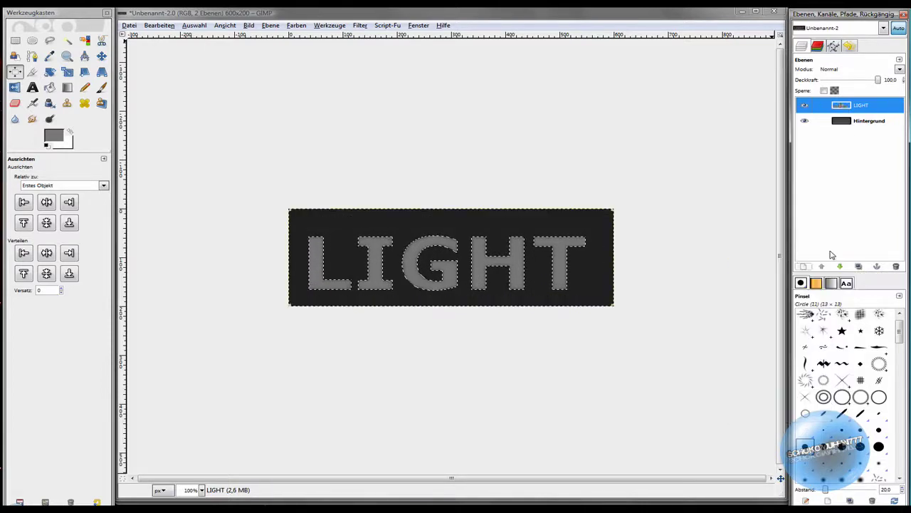
pyautogui.click(360, 26)
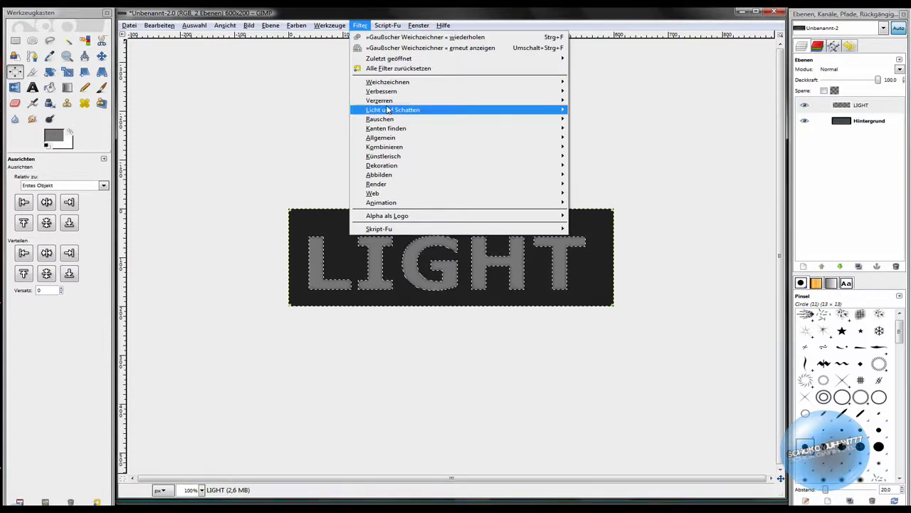
pyautogui.moveTo(393, 110)
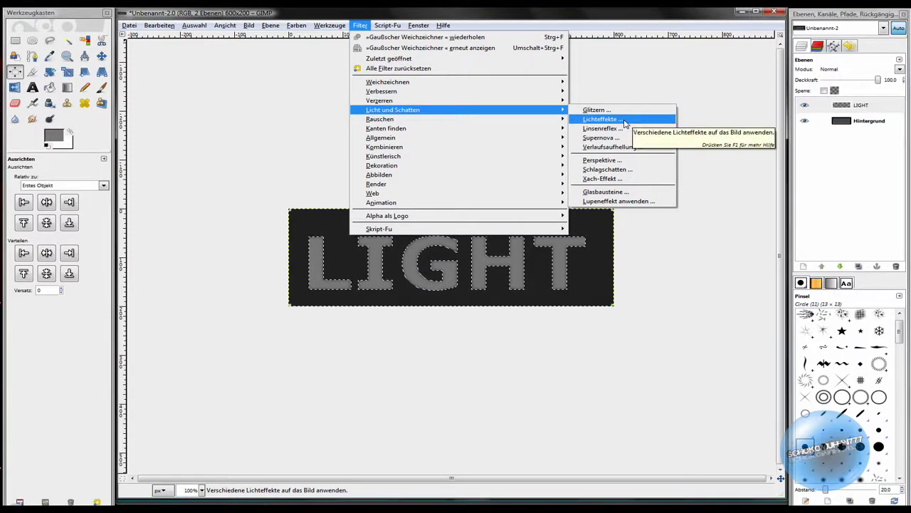
# Open Lighting Effects and review Light 1's settings
pyautogui.click(627, 123)
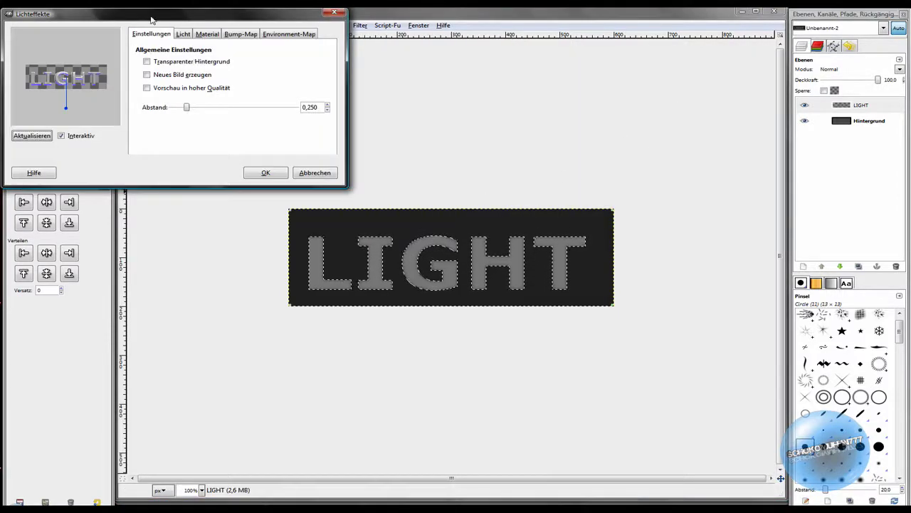
pyautogui.moveTo(151, 16); pyautogui.dragTo(440, 79)
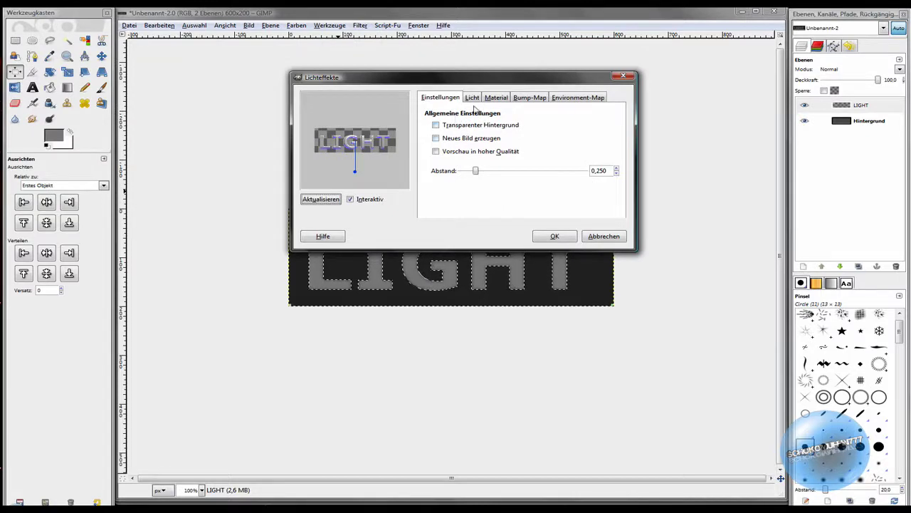
pyautogui.click(473, 98)
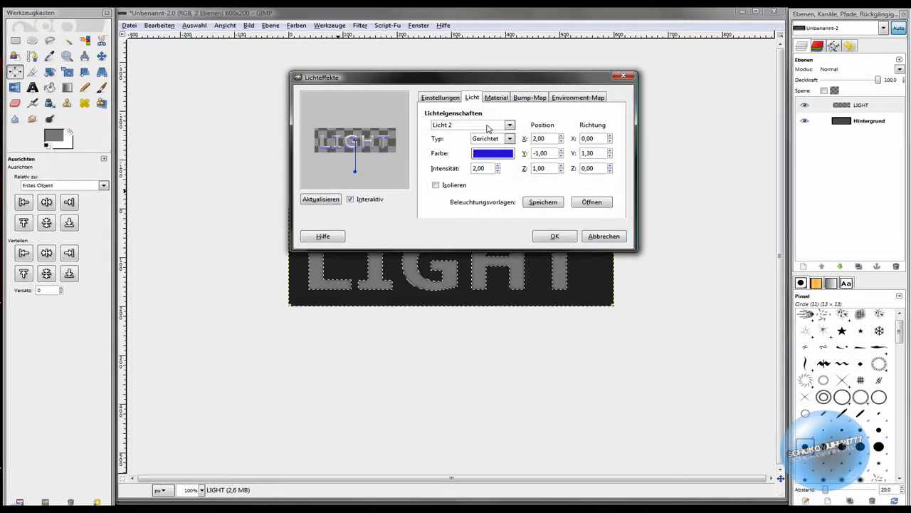
pyautogui.click(488, 127)
pyautogui.click(476, 137)
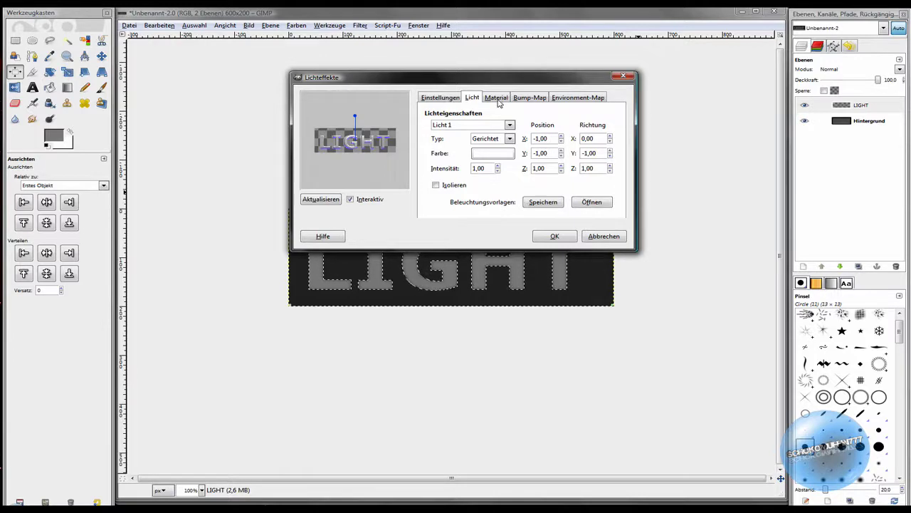
# Set Light 2's colour to blue 2d1fe3
pyautogui.click(481, 126)
pyautogui.click(475, 136)
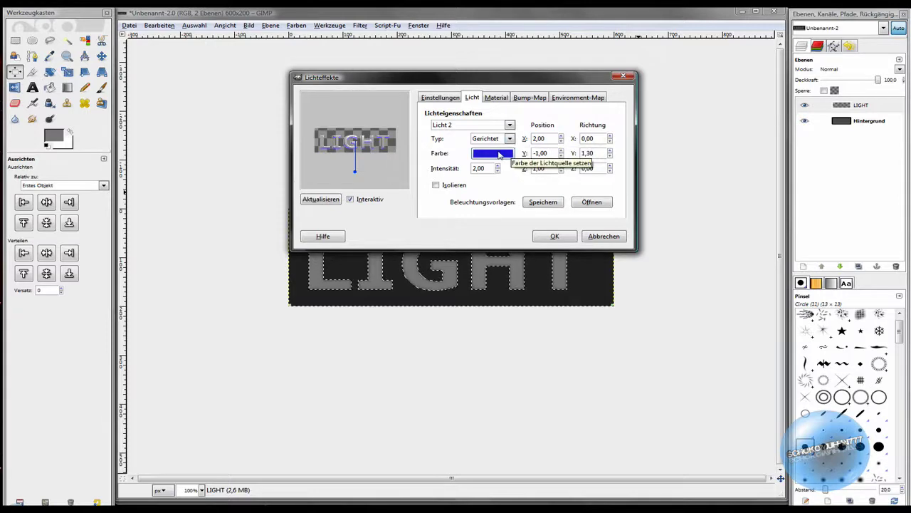
pyautogui.click(498, 154)
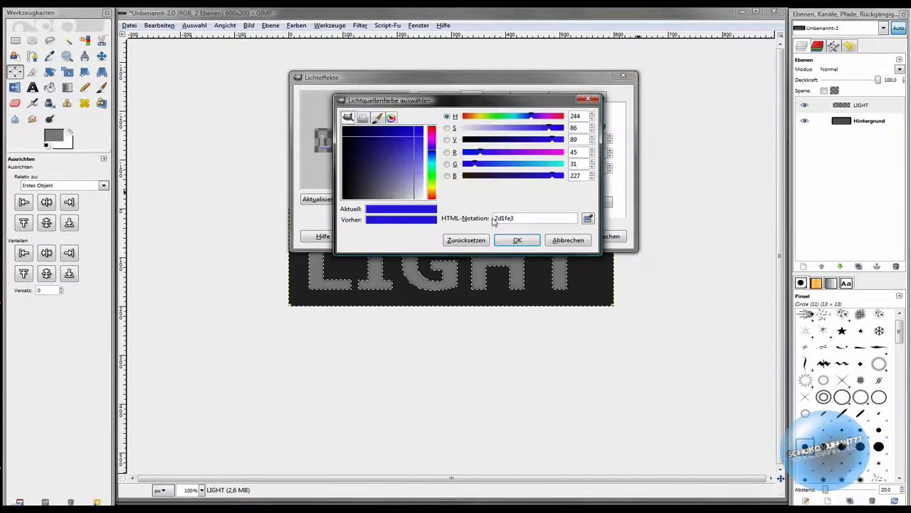
pyautogui.click(524, 240)
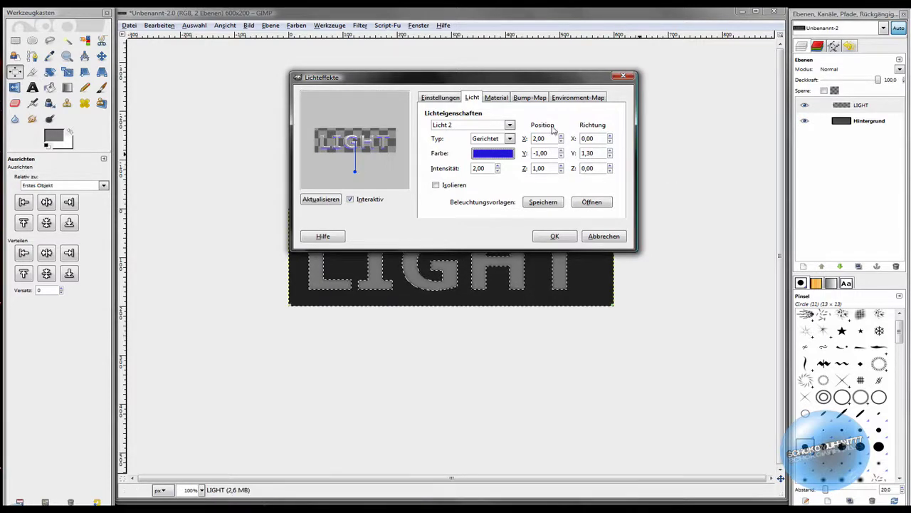
pyautogui.click(496, 98)
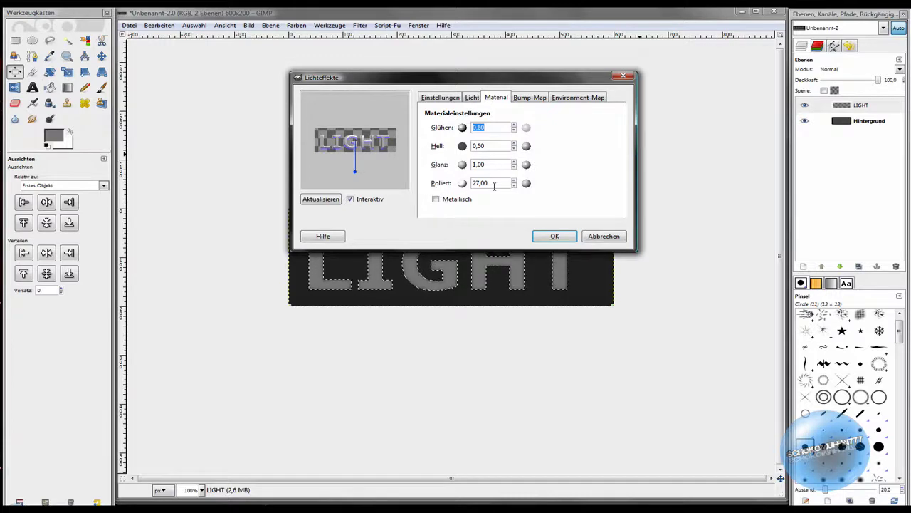
# Enable bump mapping from tiefen-15, apply Lighting Effects, then select none
pyautogui.click(530, 97)
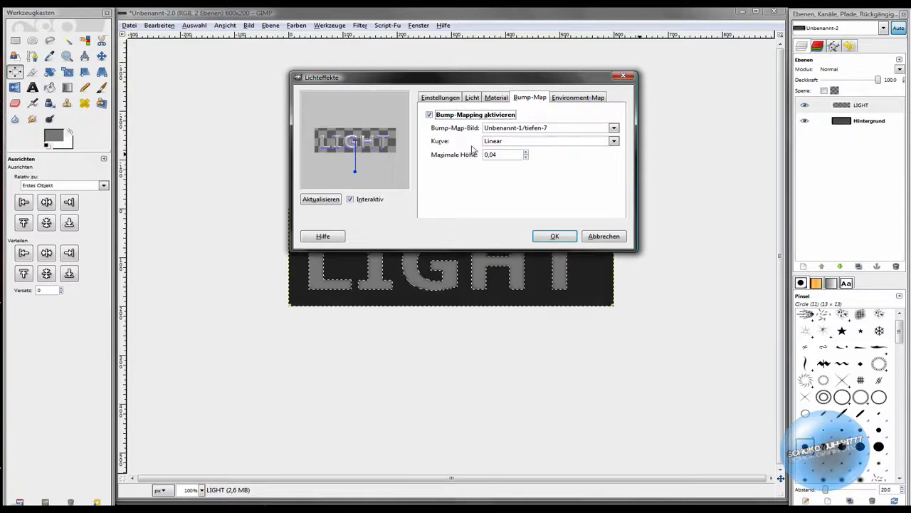
pyautogui.click(431, 116)
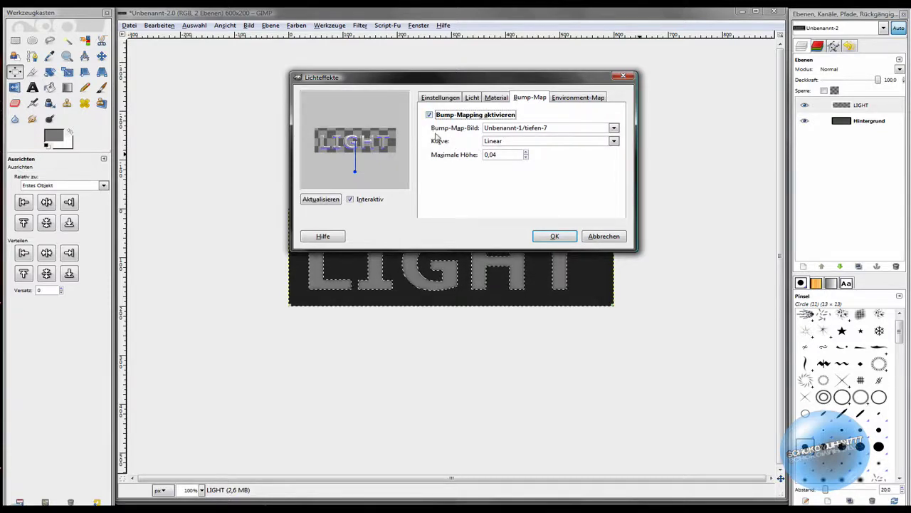
pyautogui.click(509, 131)
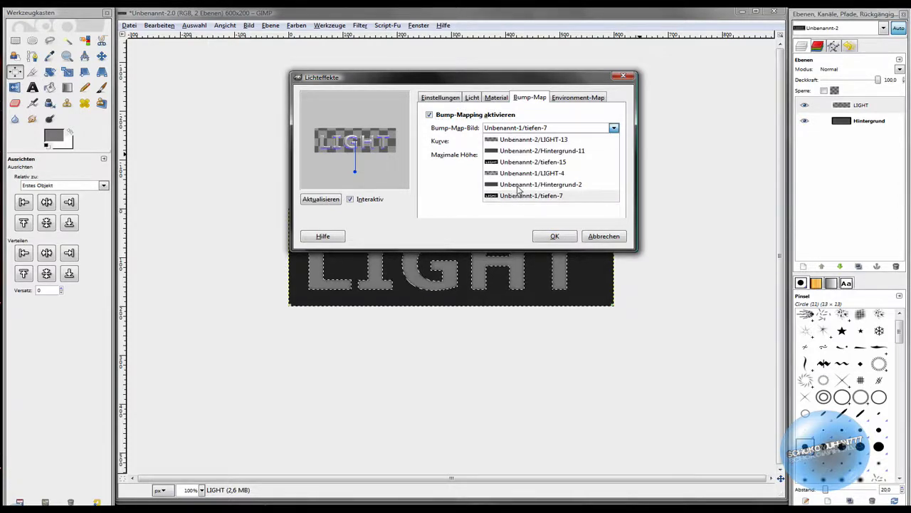
pyautogui.click(530, 163)
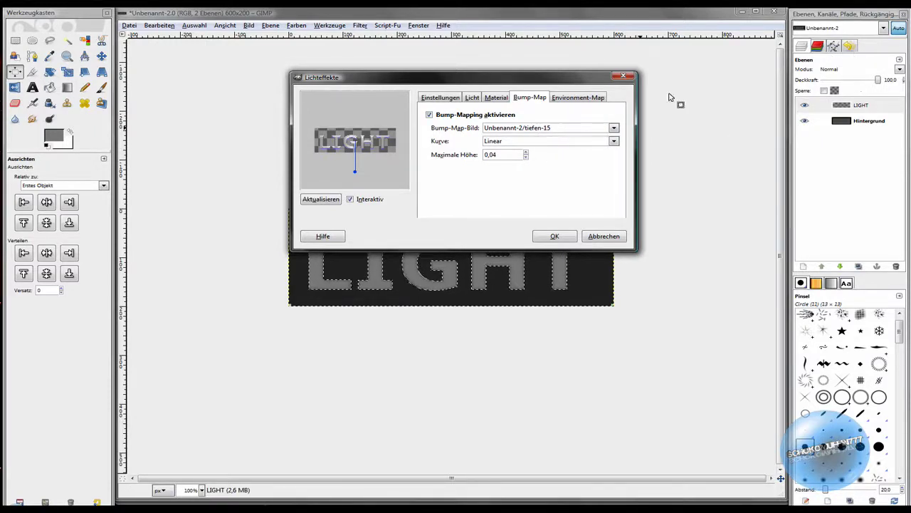
pyautogui.click(565, 130)
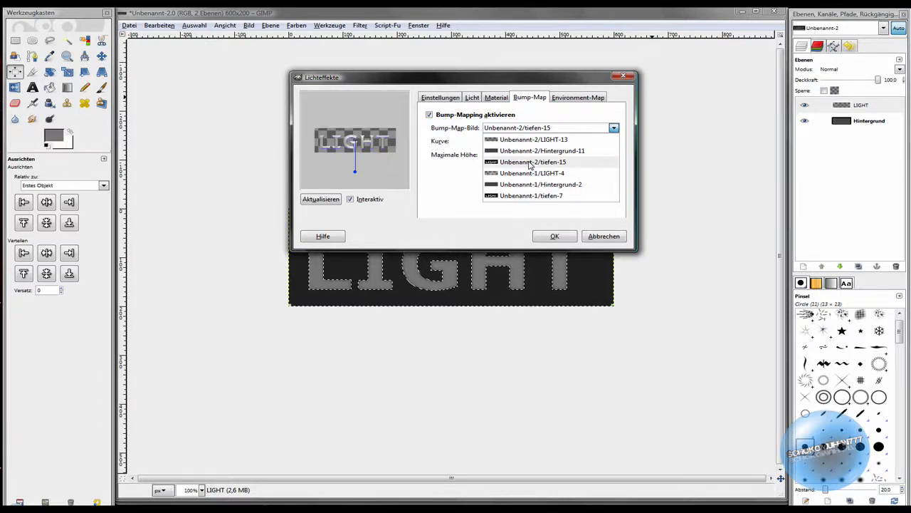
pyautogui.click(530, 163)
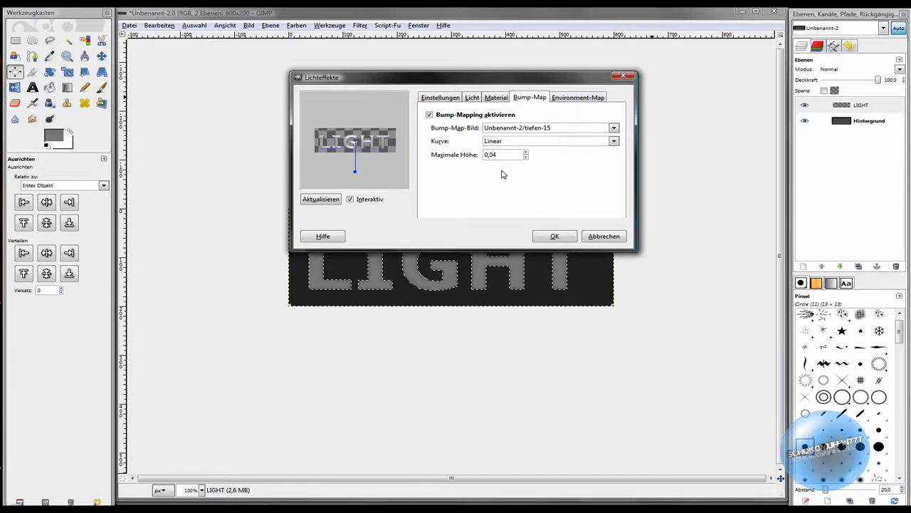
pyautogui.click(554, 235)
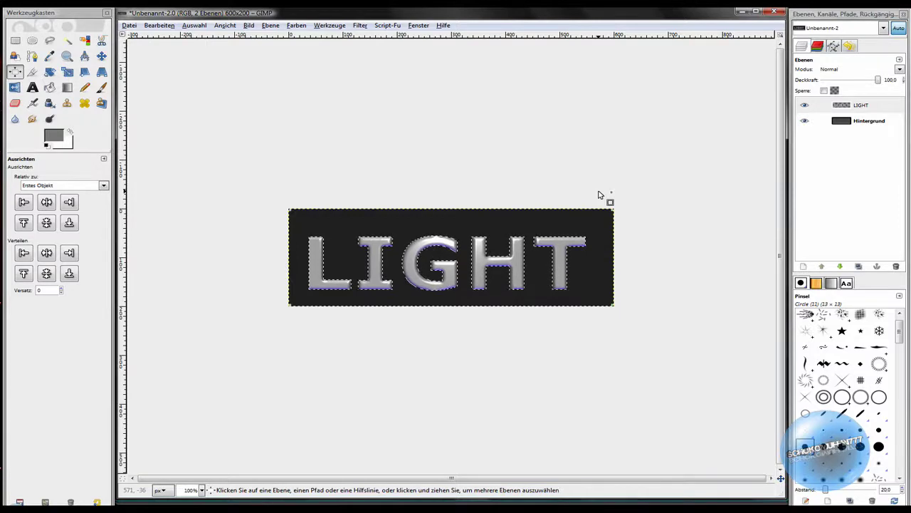
pyautogui.hotkey('shift', 'ctrl', 'a')
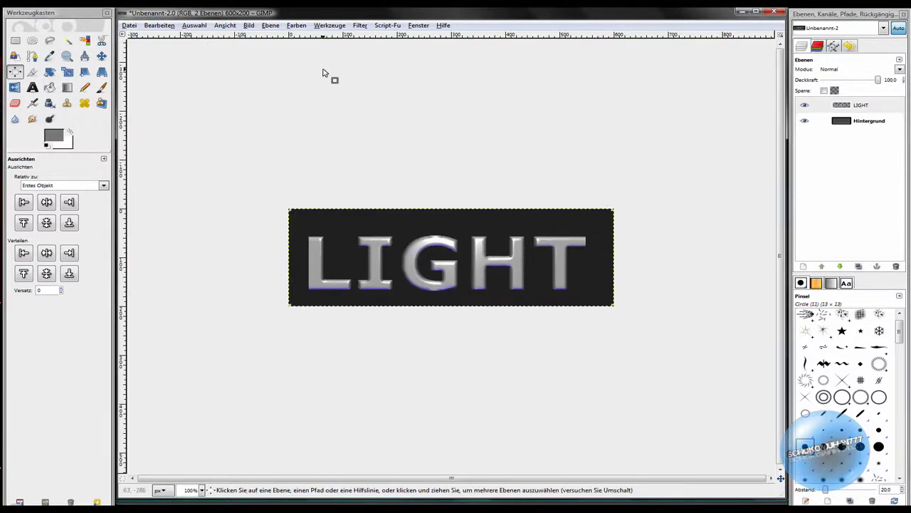
# Add a white drop shadow (offset 2/2, blur 15, opacity 75) behind the LIGHT letters
pyautogui.click(359, 26)
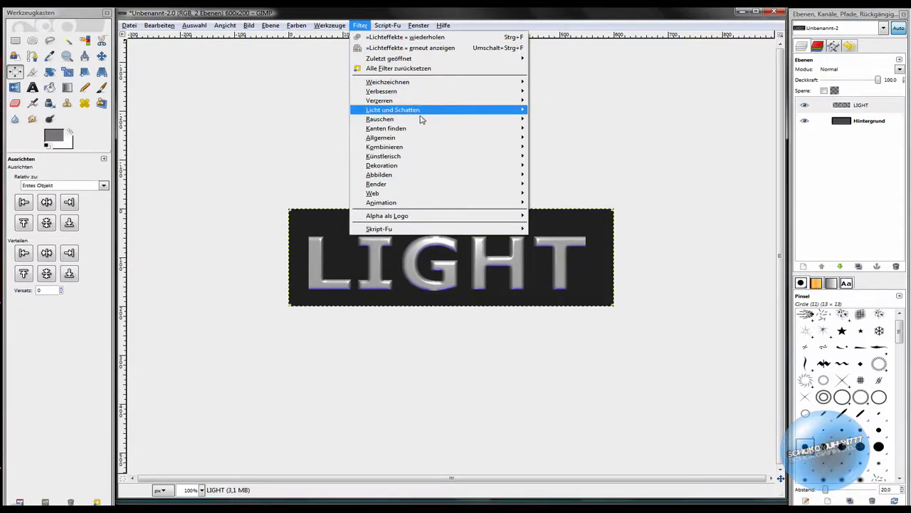
pyautogui.moveTo(393, 109)
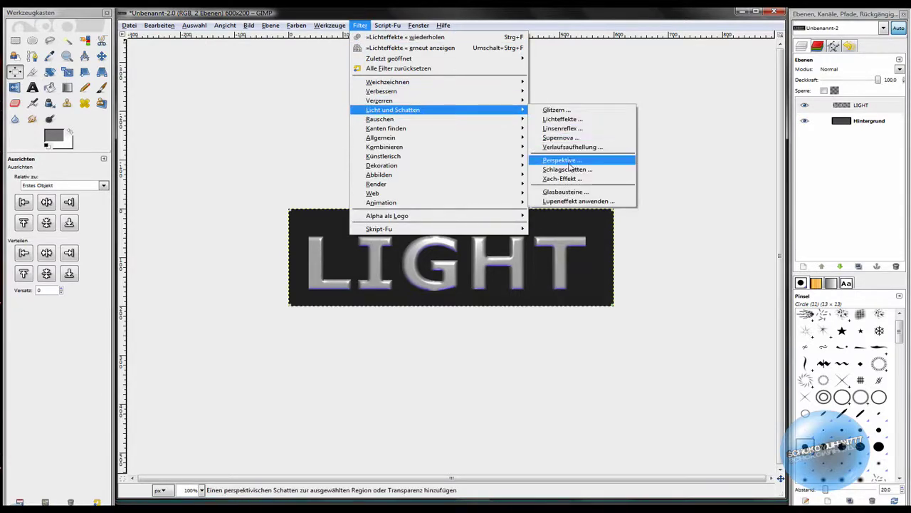
pyautogui.click(567, 169)
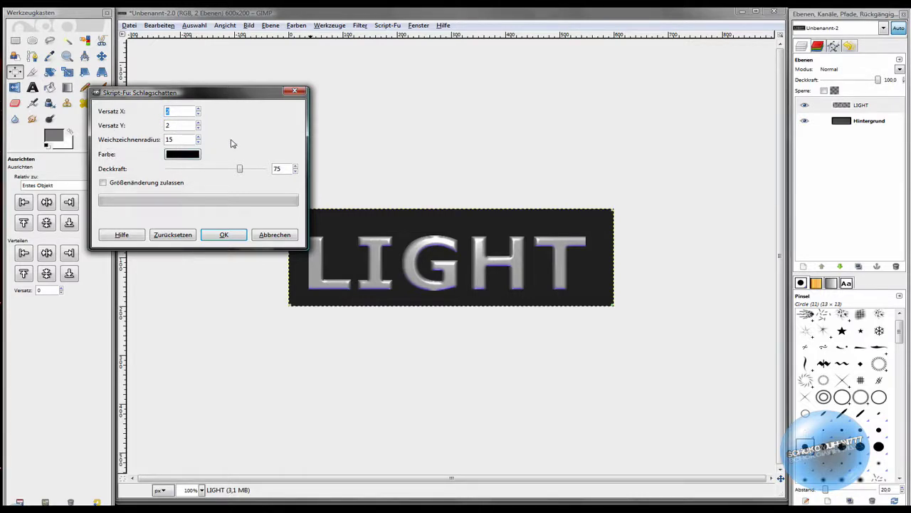
pyautogui.click(191, 155)
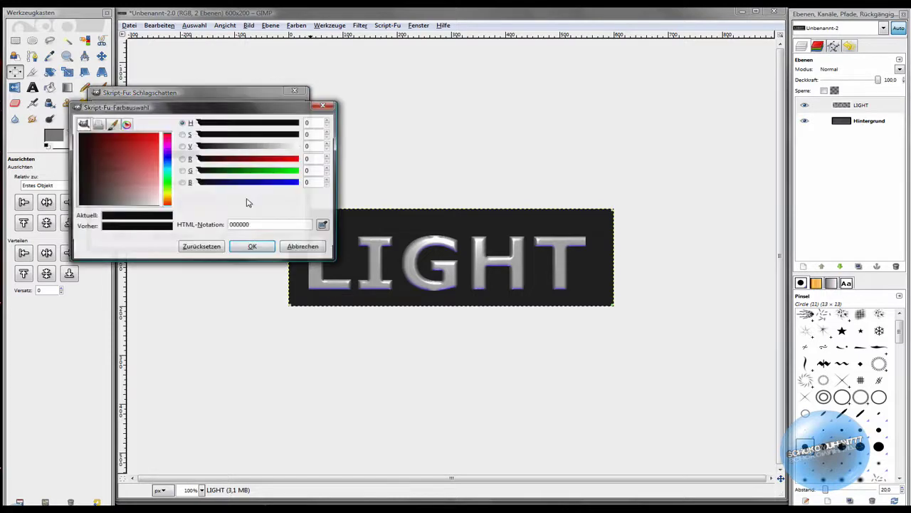
pyautogui.click(80, 134)
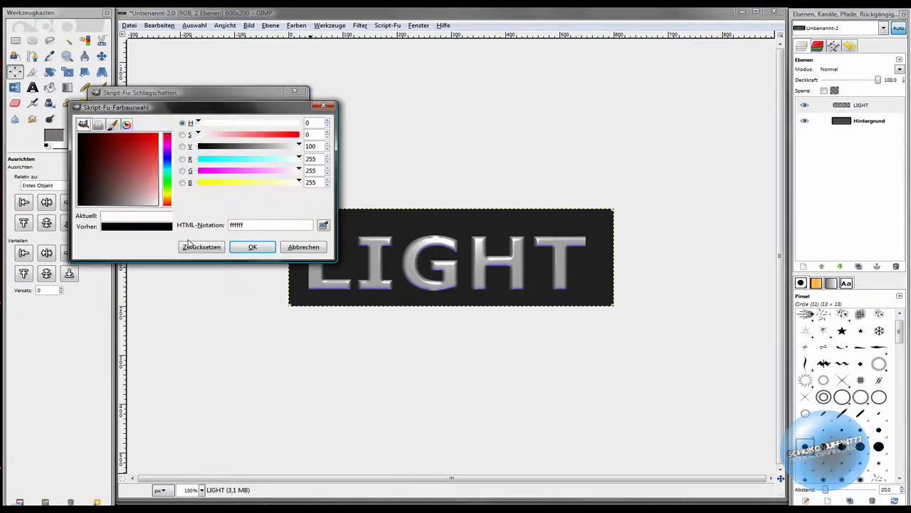
pyautogui.click(252, 247)
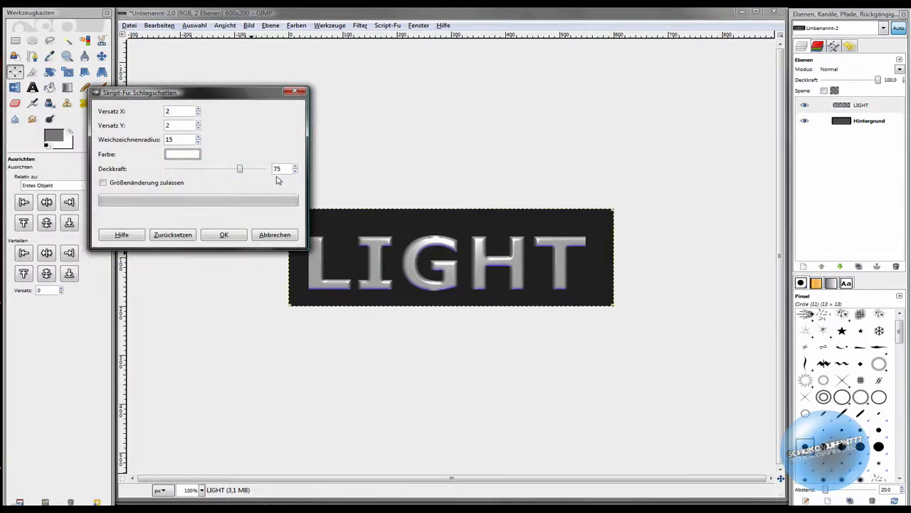
pyautogui.click(224, 237)
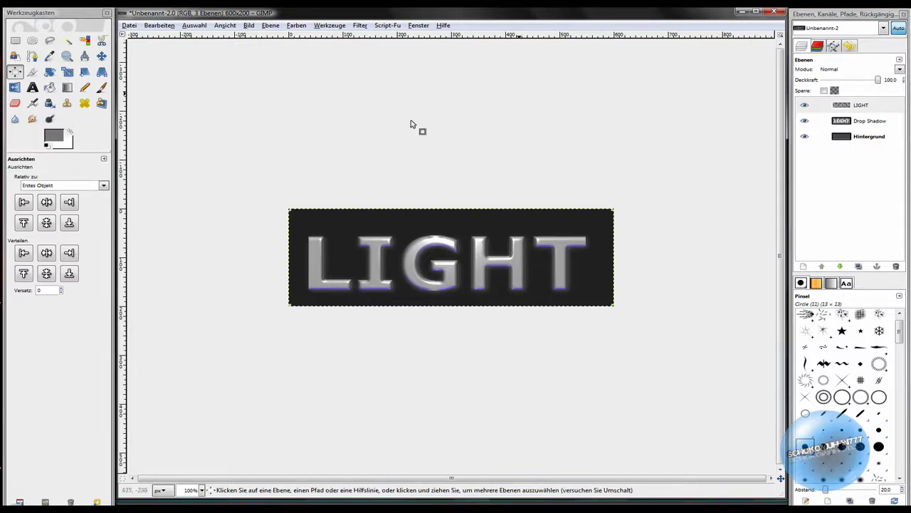
pyautogui.click(159, 25)
# Undo the white shadow and reapply the drop shadow in black (offset 2, blur 15, opacity 75)
pyautogui.click(171, 35)
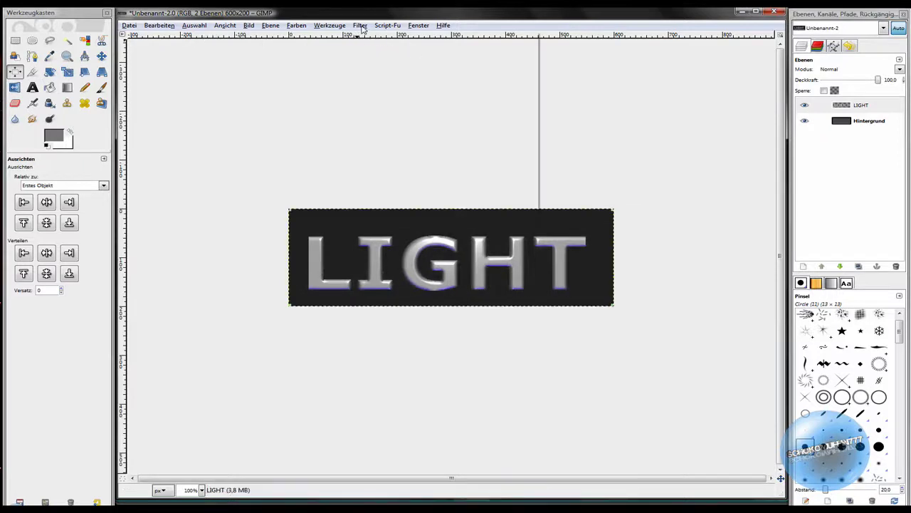
pyautogui.click(360, 26)
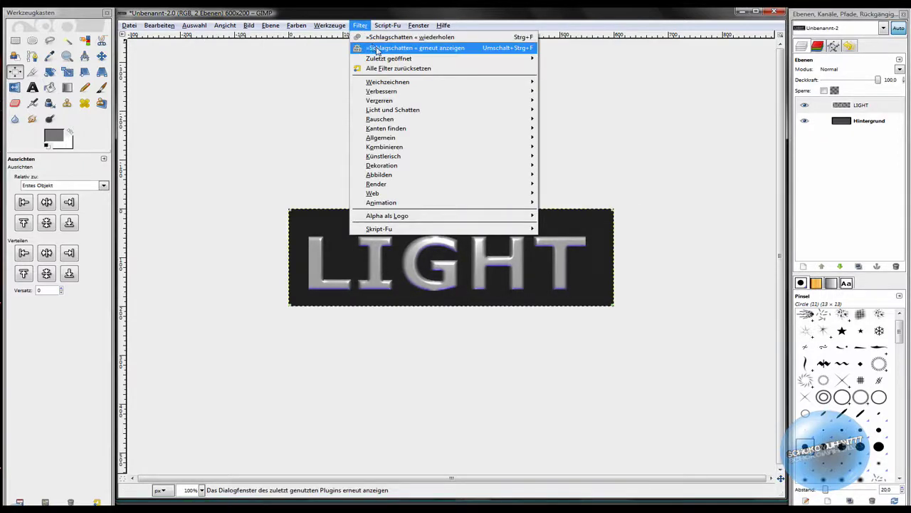
pyautogui.click(443, 48)
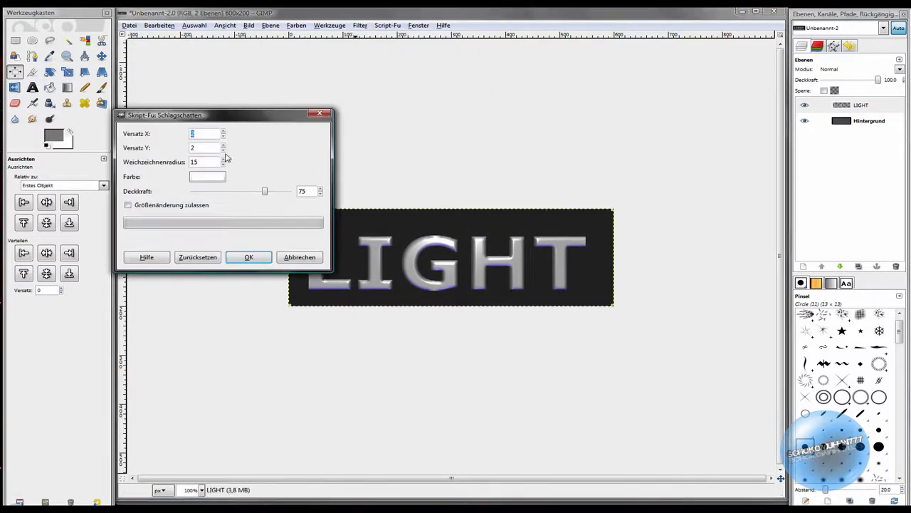
pyautogui.click(207, 177)
pyautogui.moveTo(150, 207); pyautogui.dragTo(255, 239)
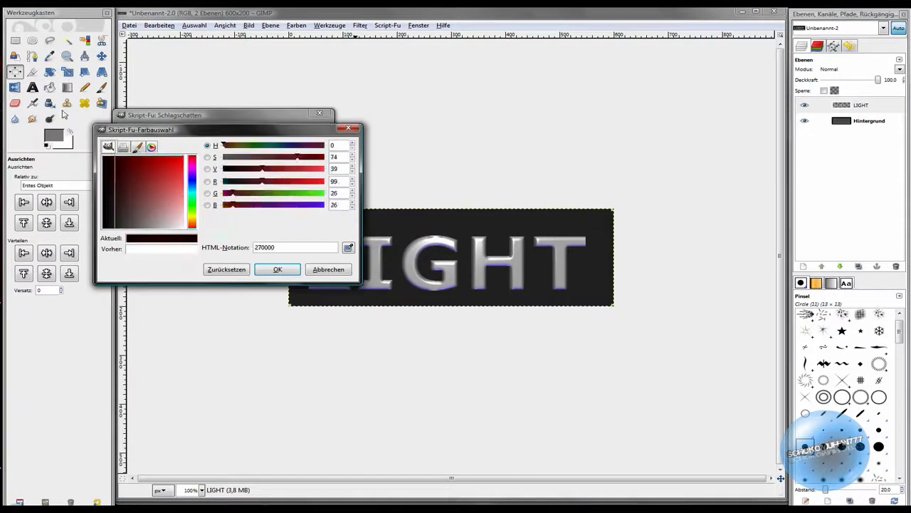
pyautogui.click(278, 269)
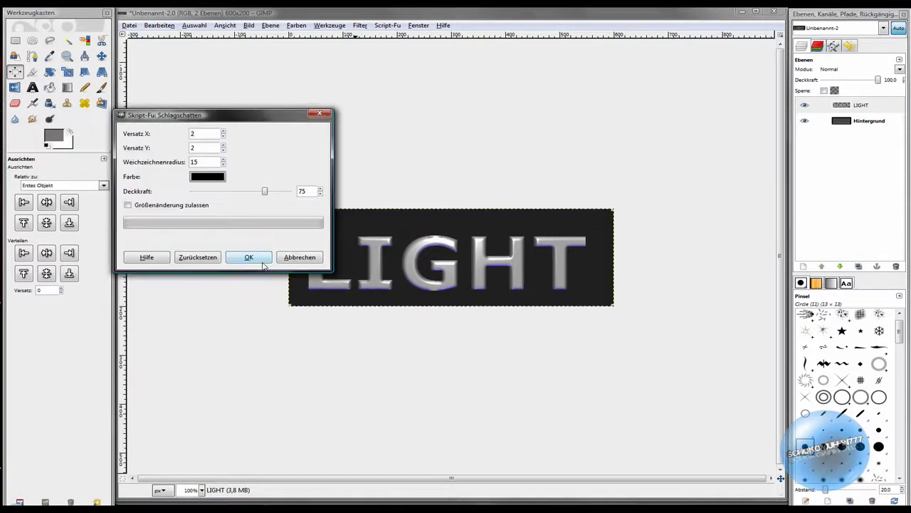
pyautogui.click(248, 257)
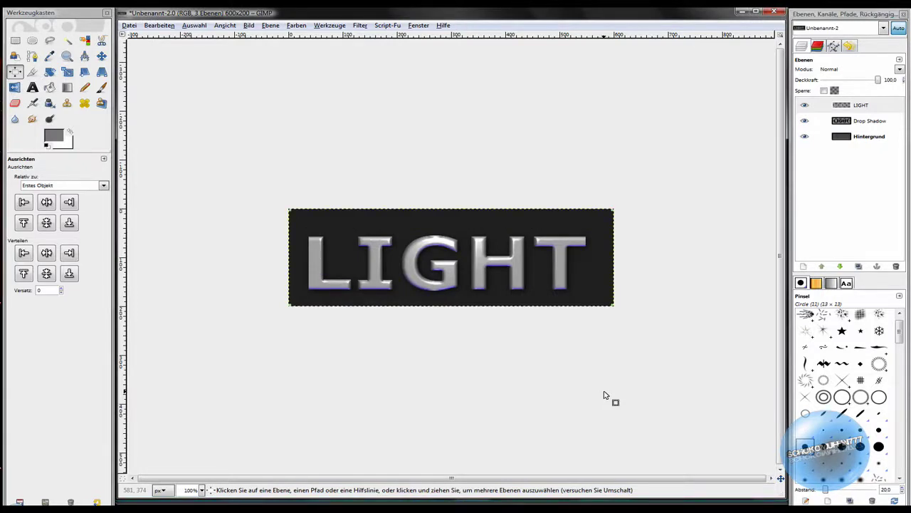
pyautogui.click(102, 56)
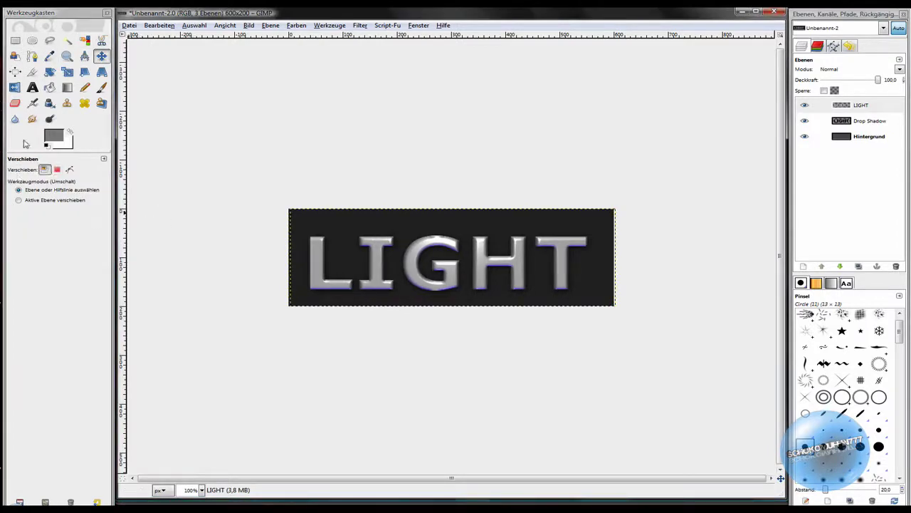
pyautogui.click(30, 202)
pyautogui.click(15, 71)
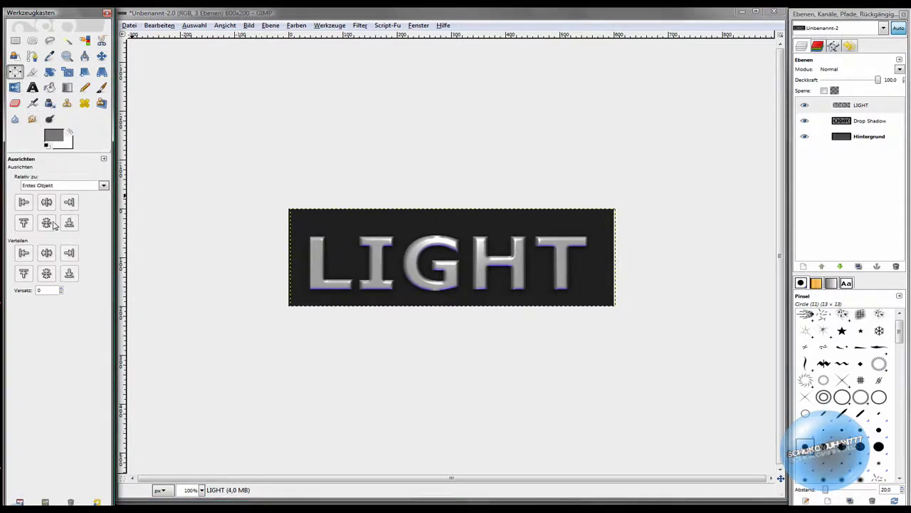
pyautogui.click(356, 261)
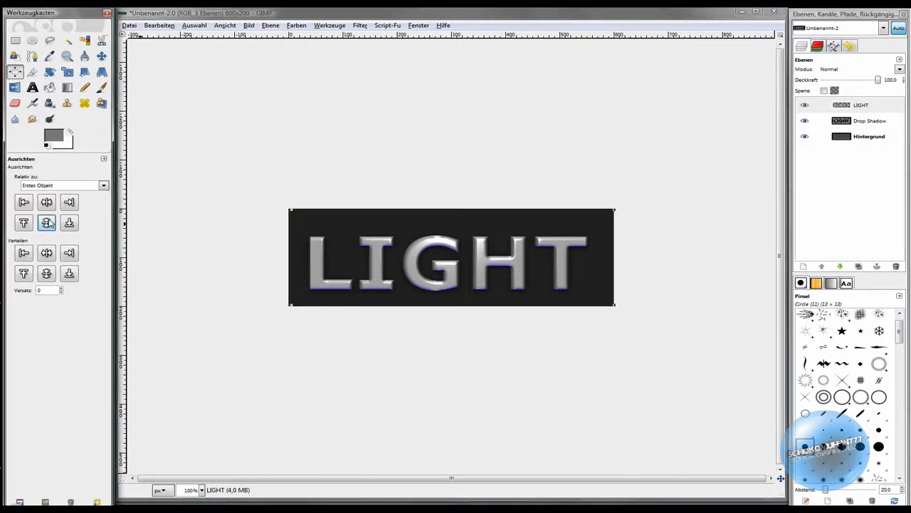
pyautogui.click(47, 224)
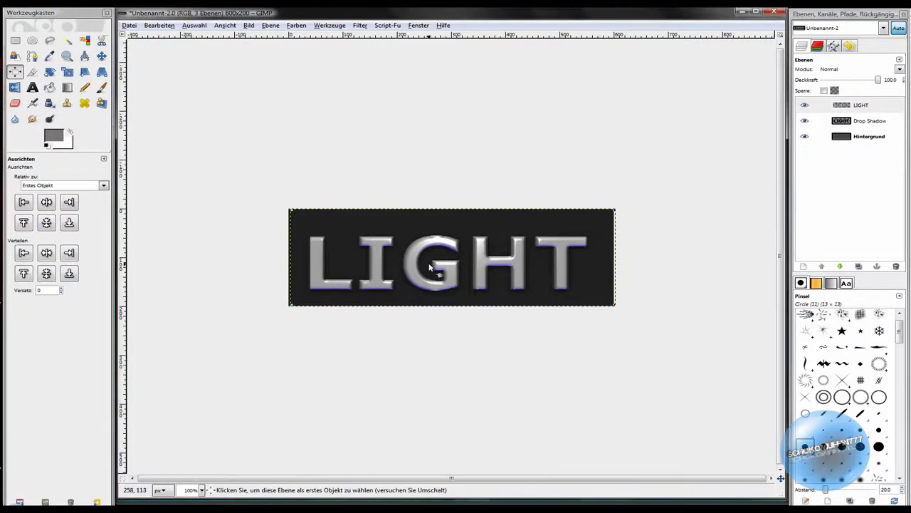
pyautogui.click(101, 55)
pyautogui.moveTo(426, 268); pyautogui.dragTo(427, 262)
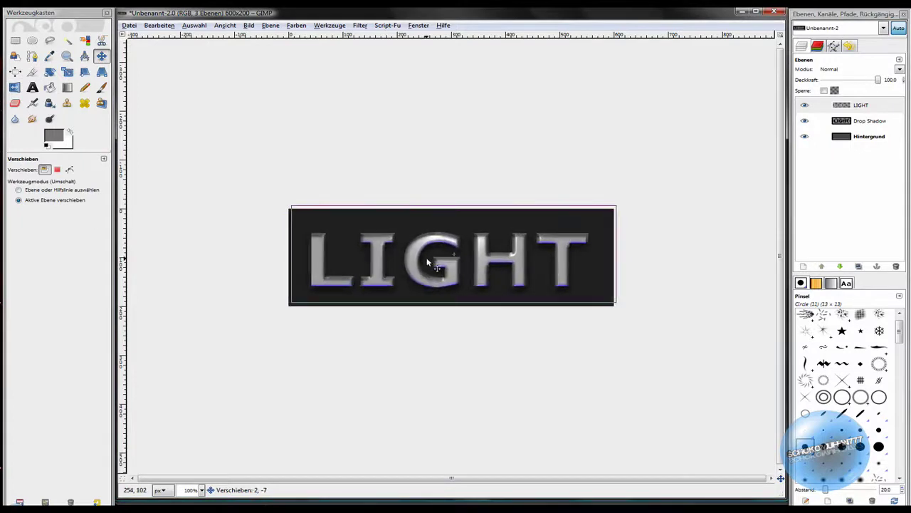
pyautogui.click(158, 25)
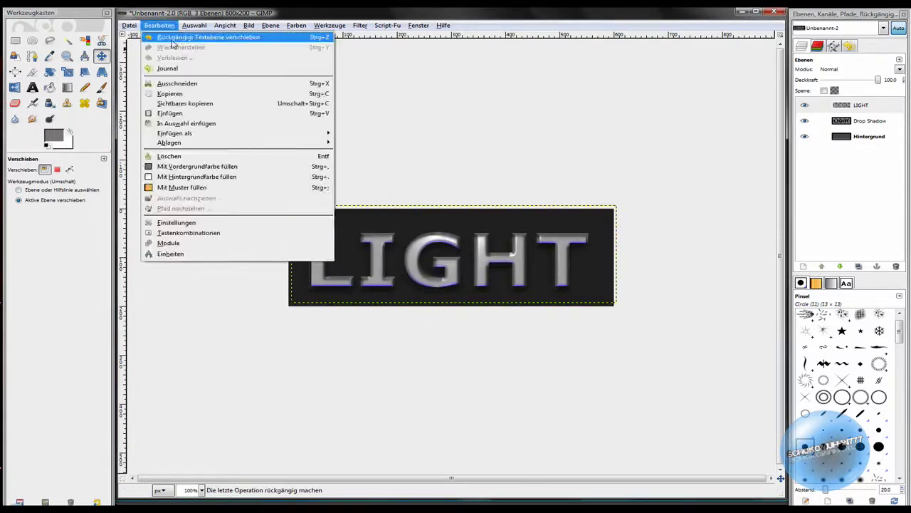
pyautogui.click(178, 36)
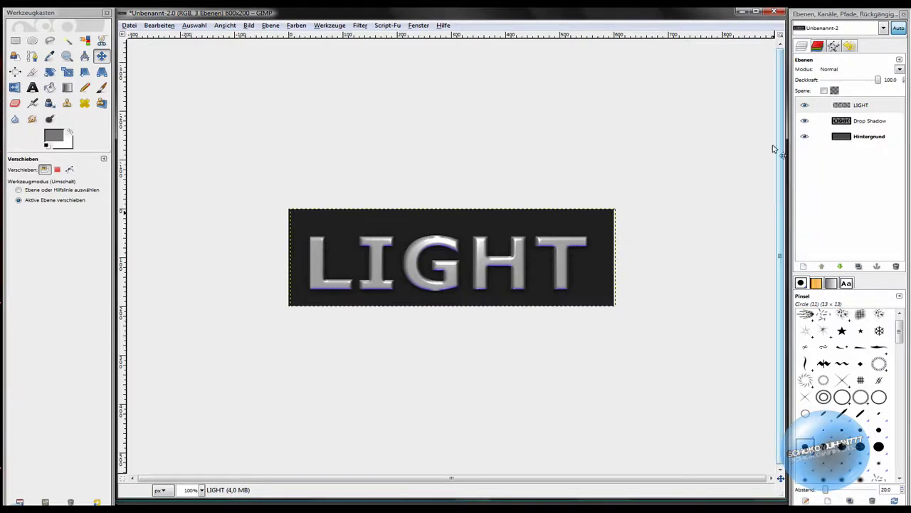
pyautogui.click(861, 139)
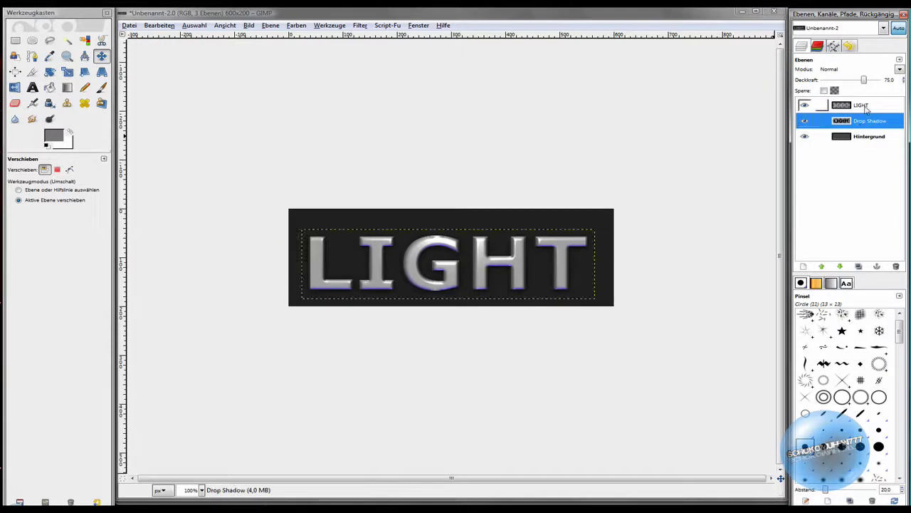
# Merge LIGHT down onto Drop Shadow, then Drop Shadow into Hintergrund, leaving one layer
pyautogui.click(863, 105)
pyautogui.rightClick(869, 106)
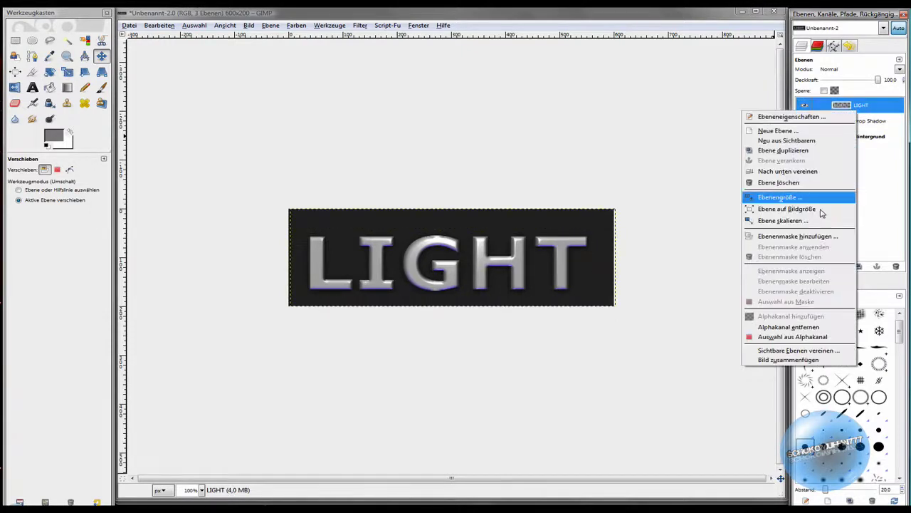
pyautogui.click(797, 172)
pyautogui.rightClick(868, 107)
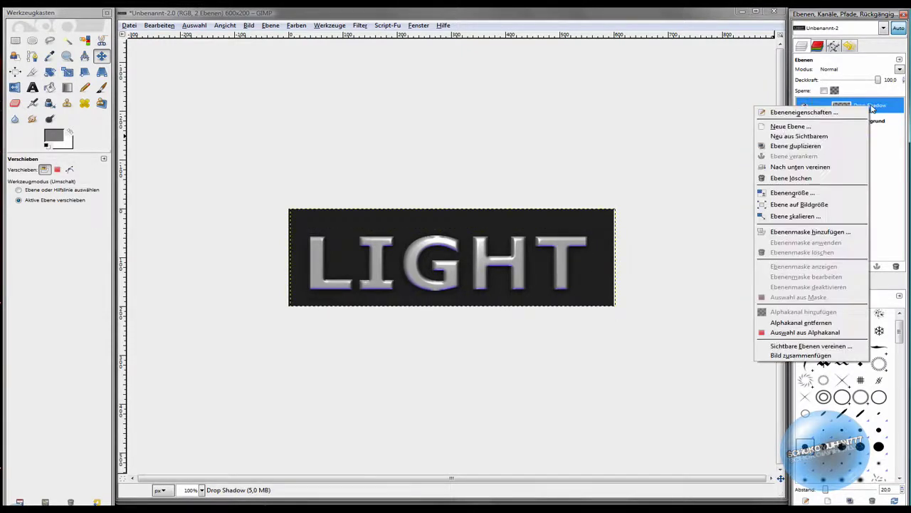
pyautogui.click(827, 171)
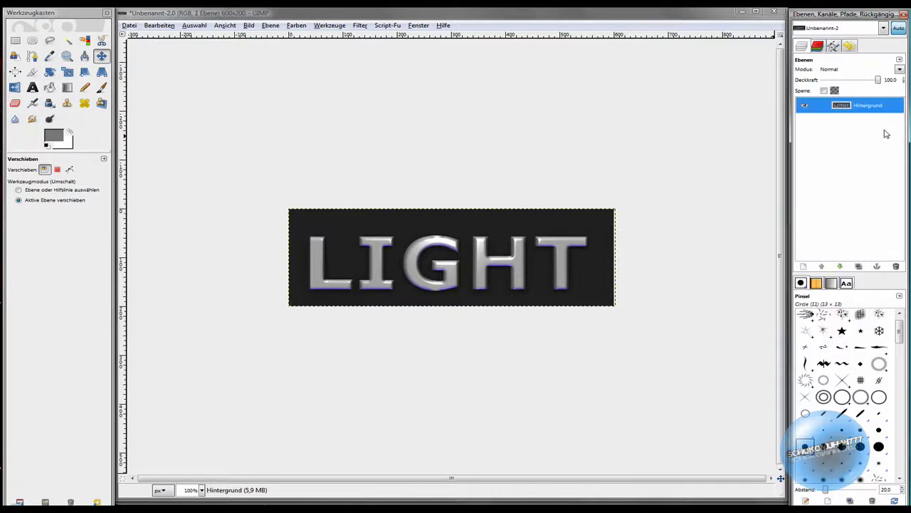